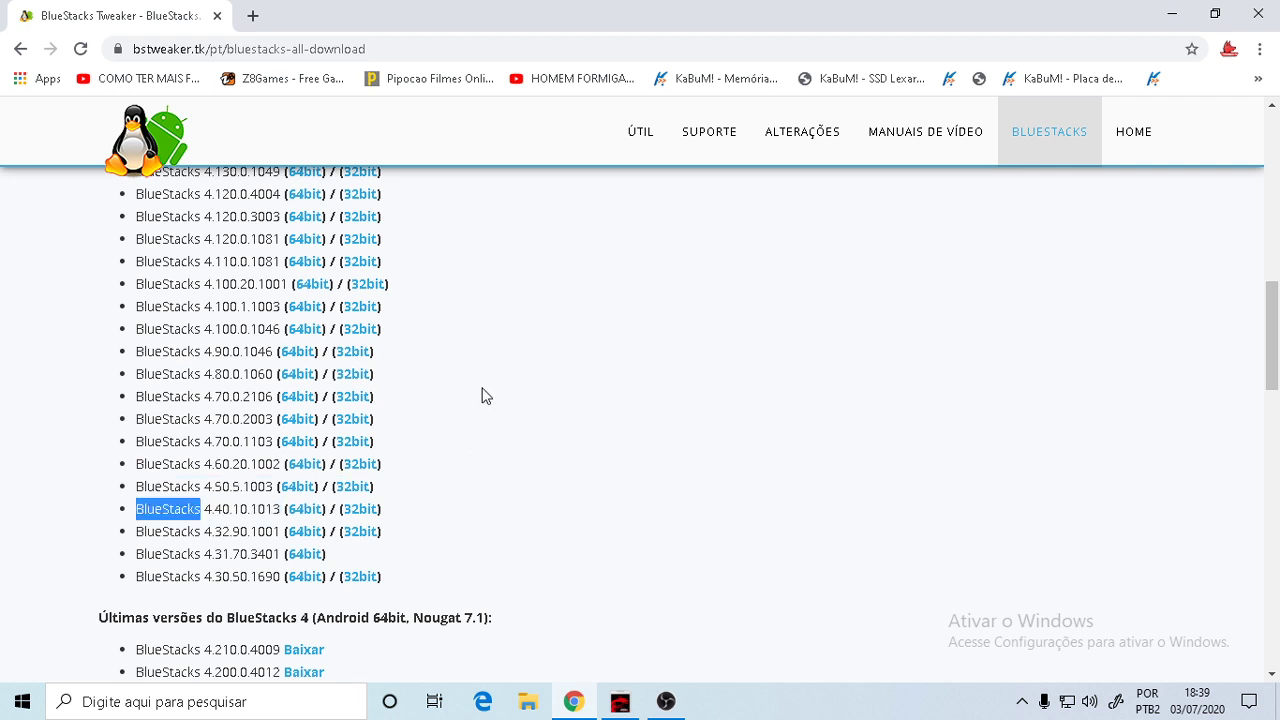
Minimize the browser and check the progress of the MSI App Player installation
scroll(560, 375, "up", 8)
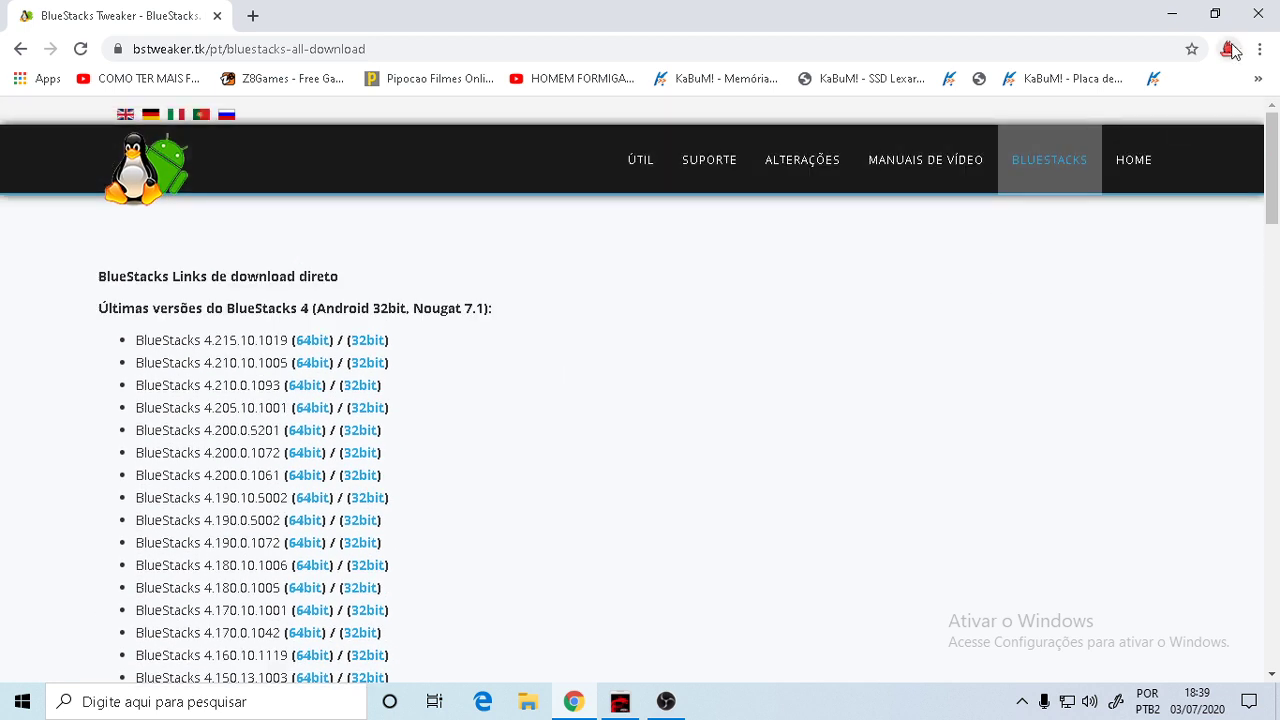
left_click(1174, 14)
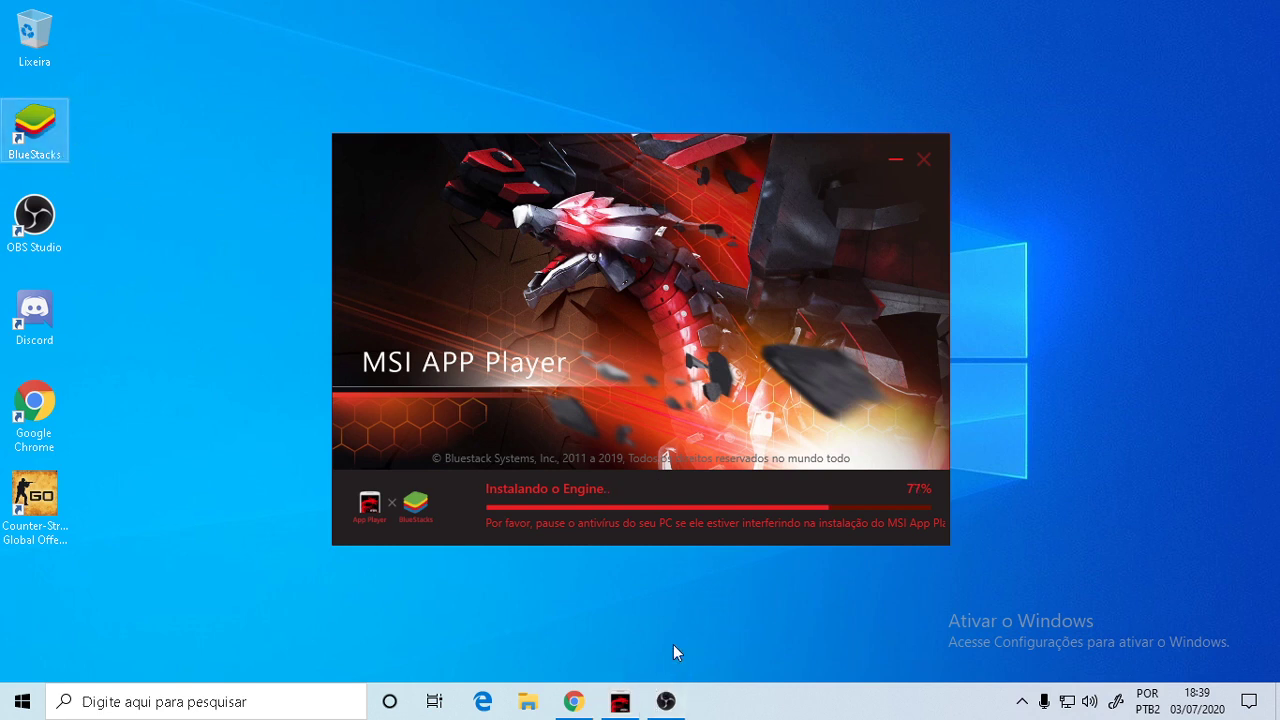
left_click(683, 171)
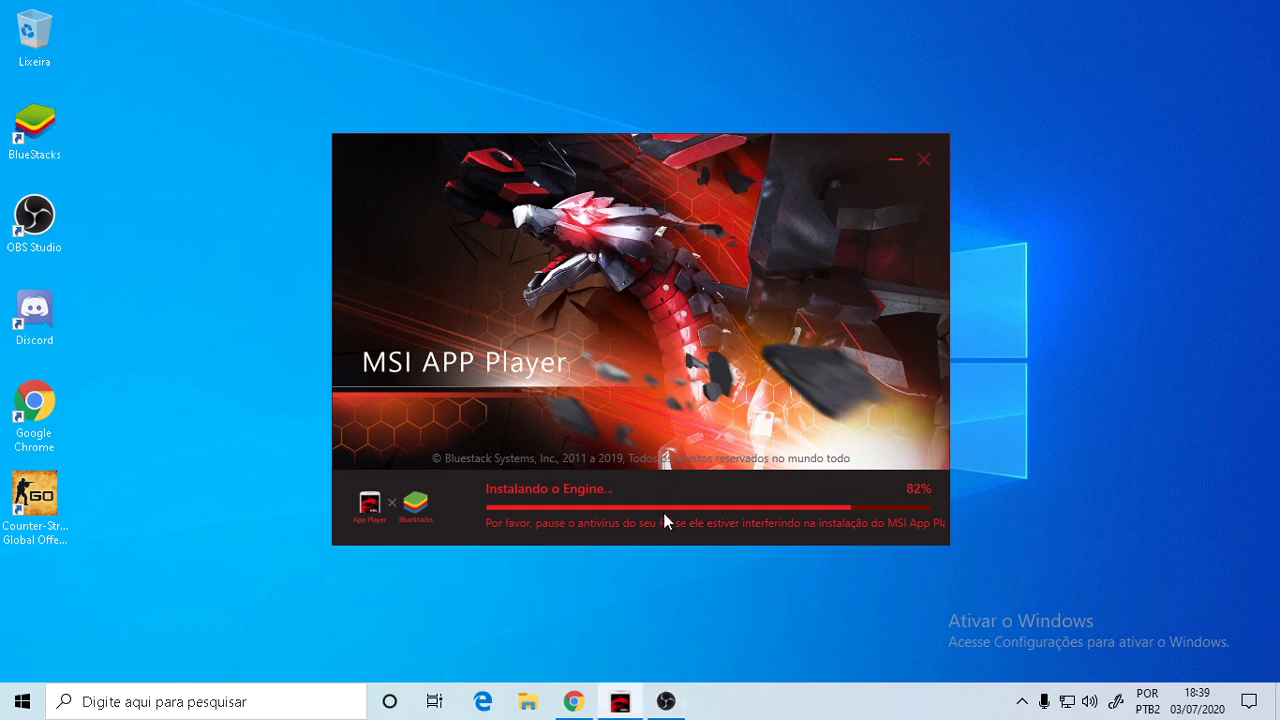
left_click(662, 702)
left_click(620, 703)
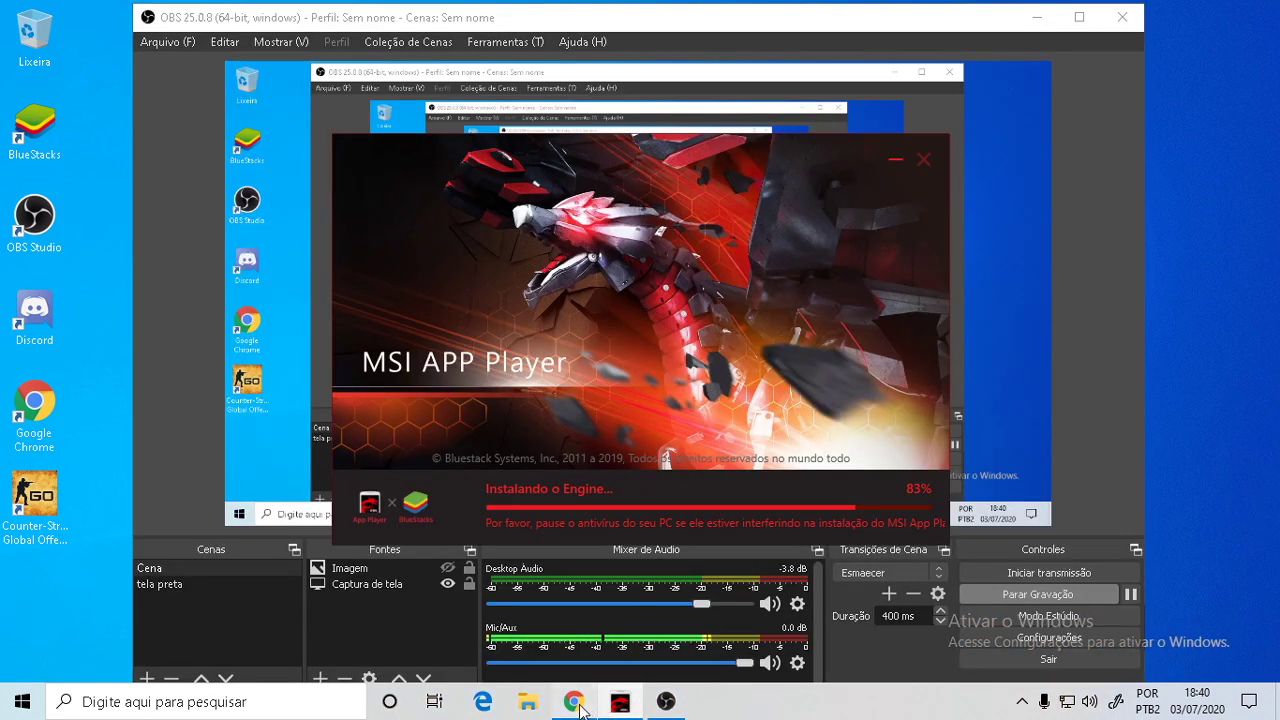
Switch back to Chrome and open the Útil page of the BlueStacks Tweaker site
left_click(576, 703)
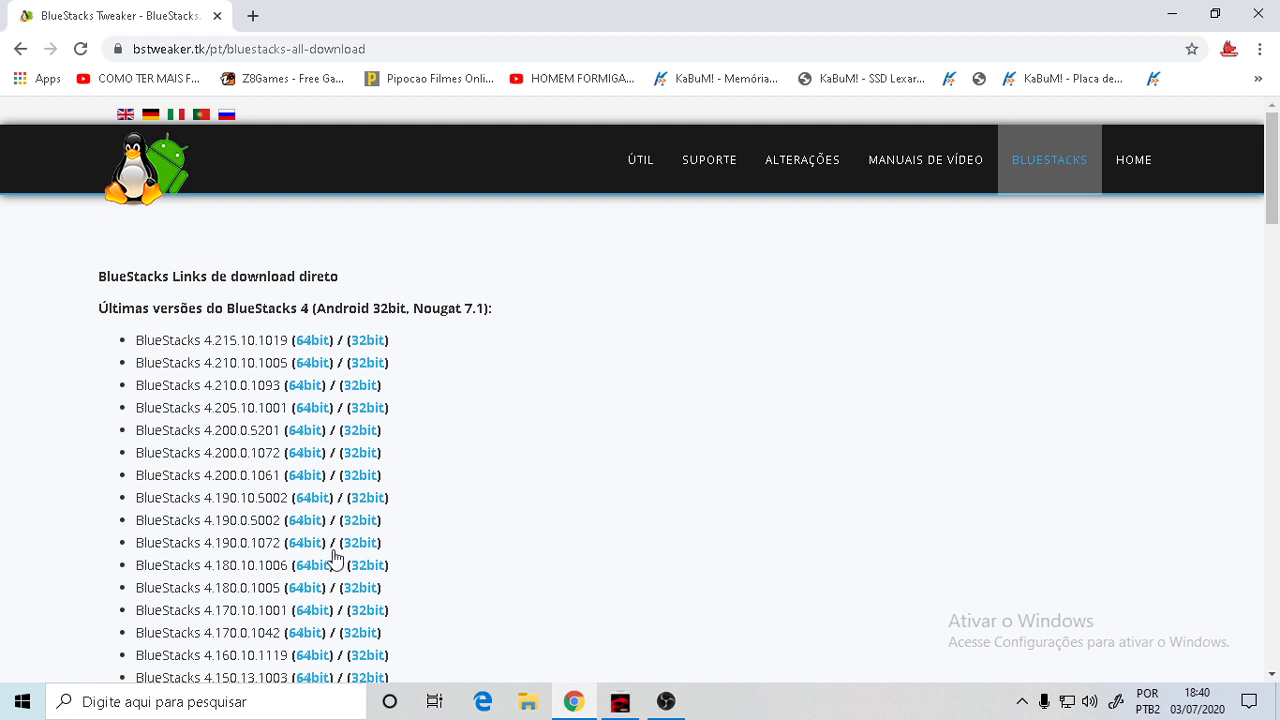
left_click(1071, 171)
left_click(643, 178)
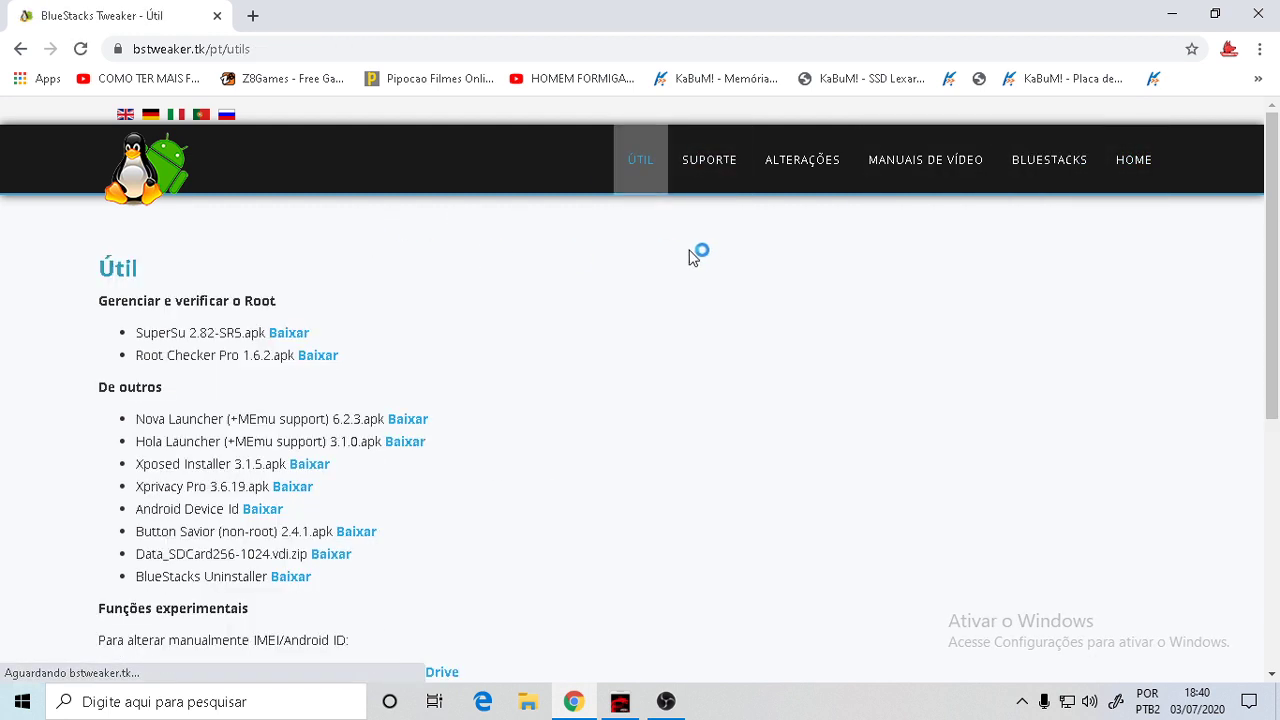
Search Google for bstweaker and open the official BlueStacks Tweaker site
left_click(231, 52)
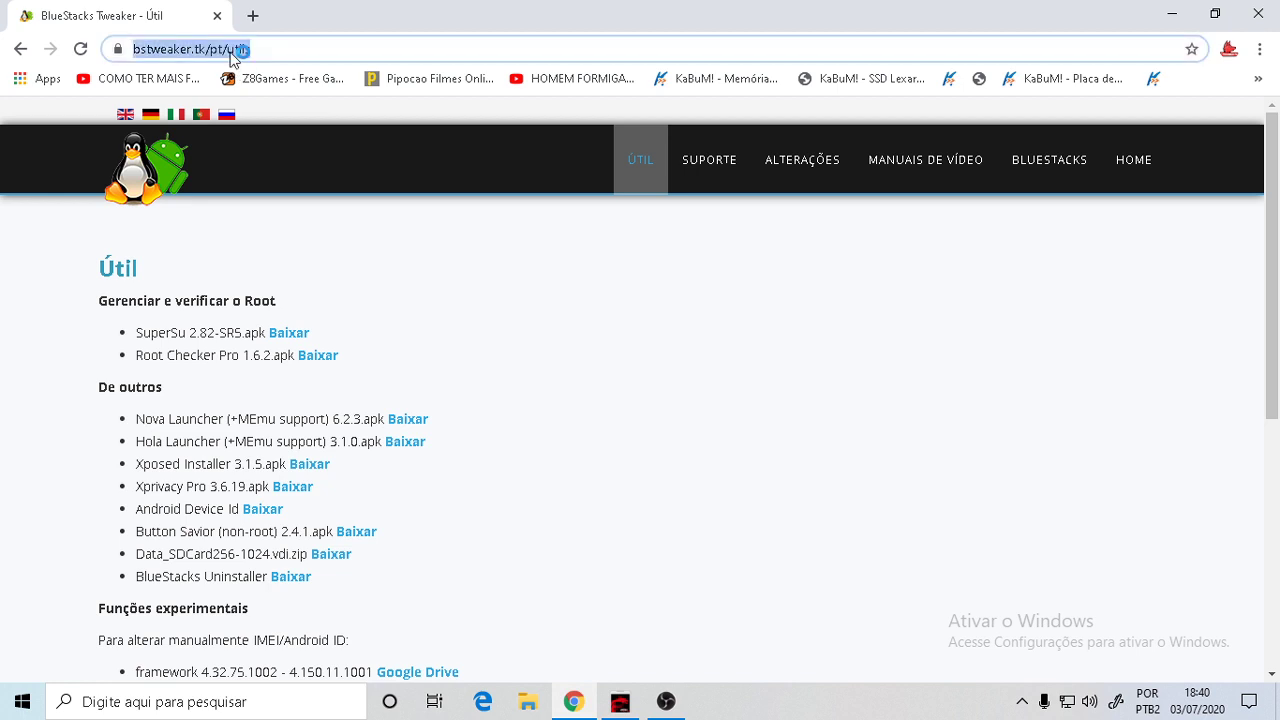
type("bsr")
key("BackSpace")
key("Down")
key("Return")
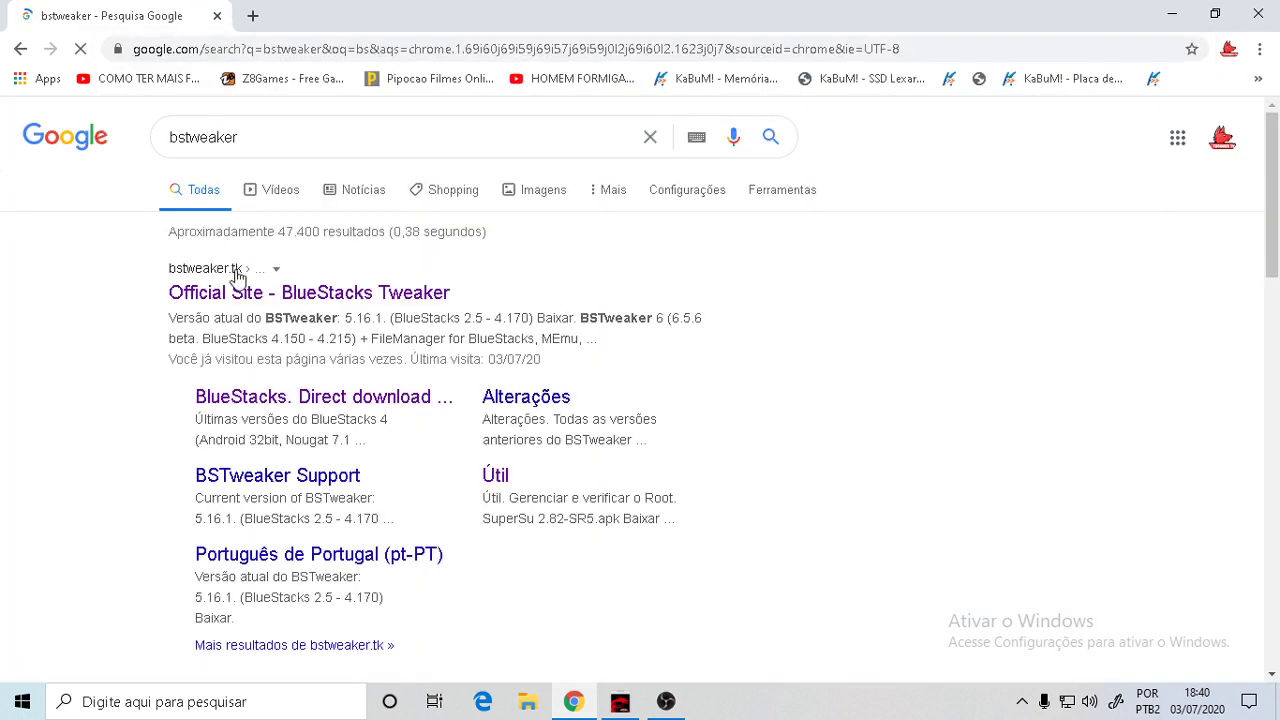
left_click(243, 293)
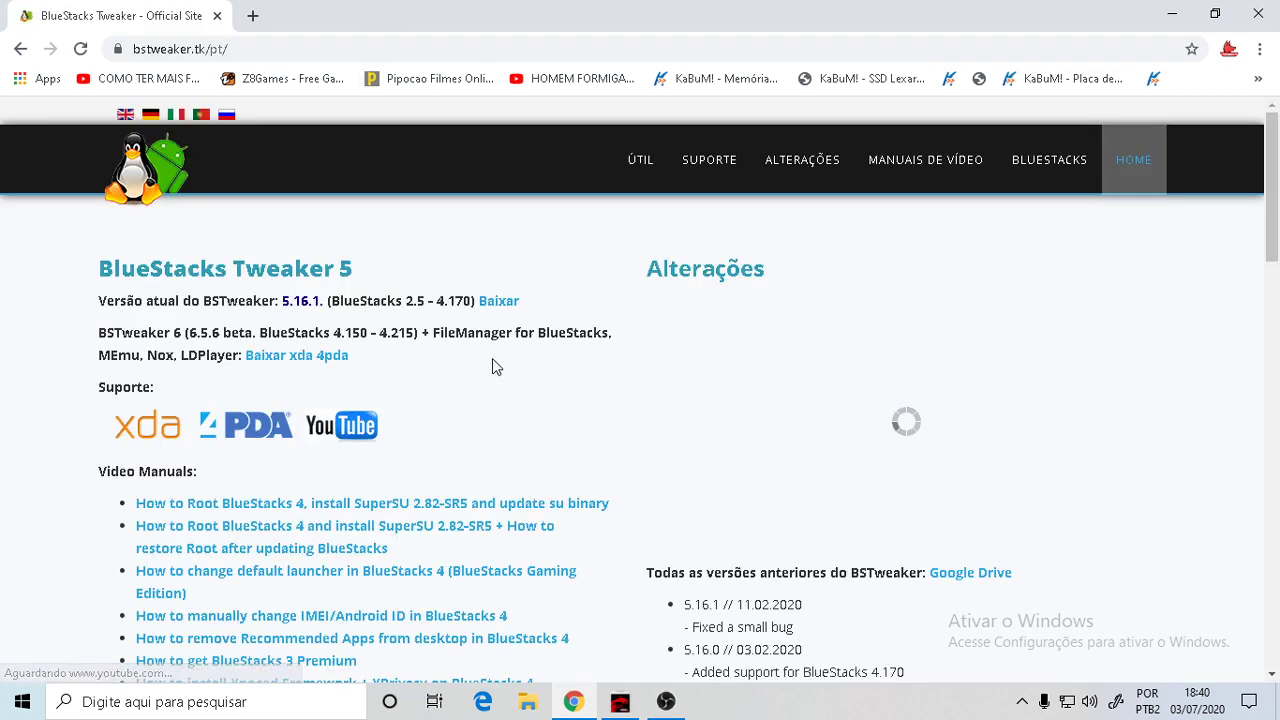
Start the BSTweaker 5.16.1 download, cancel it and dismiss its download entry
scroll(545, 352, "down", 1)
scroll(583, 342, "up", 1)
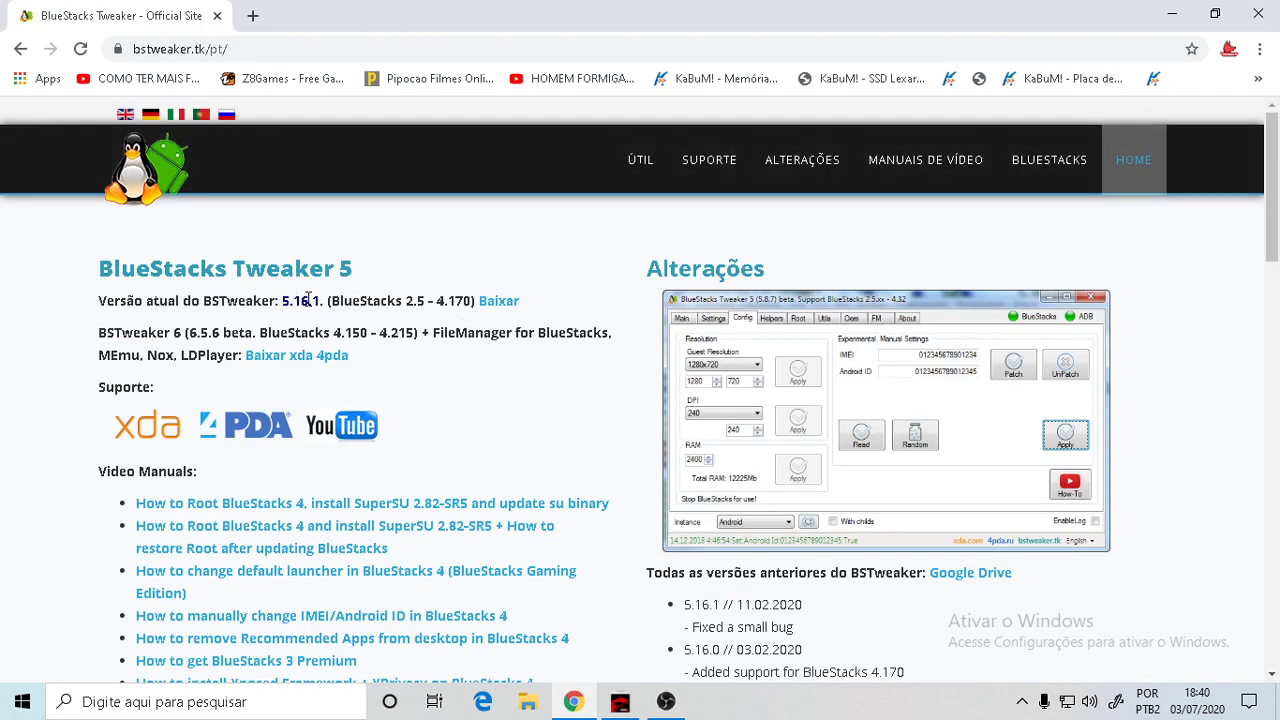
left_click(509, 311)
left_click(205, 665)
left_click(225, 626)
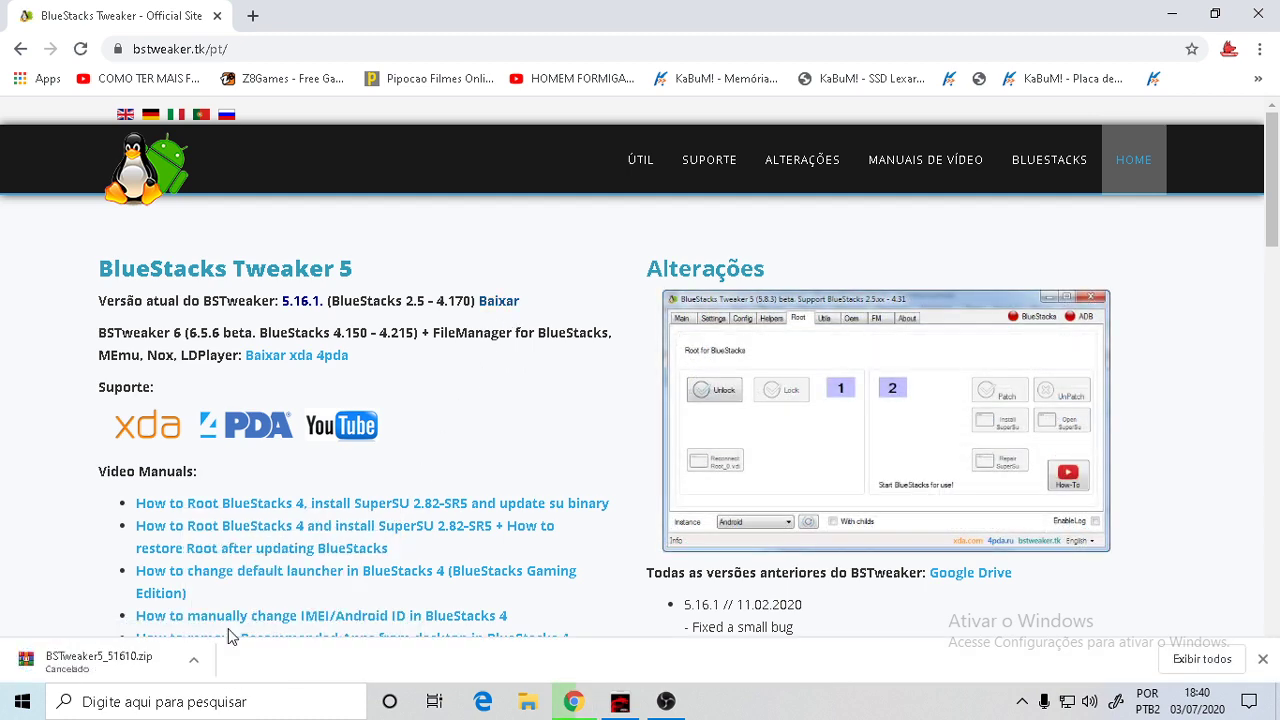
left_click(1263, 661)
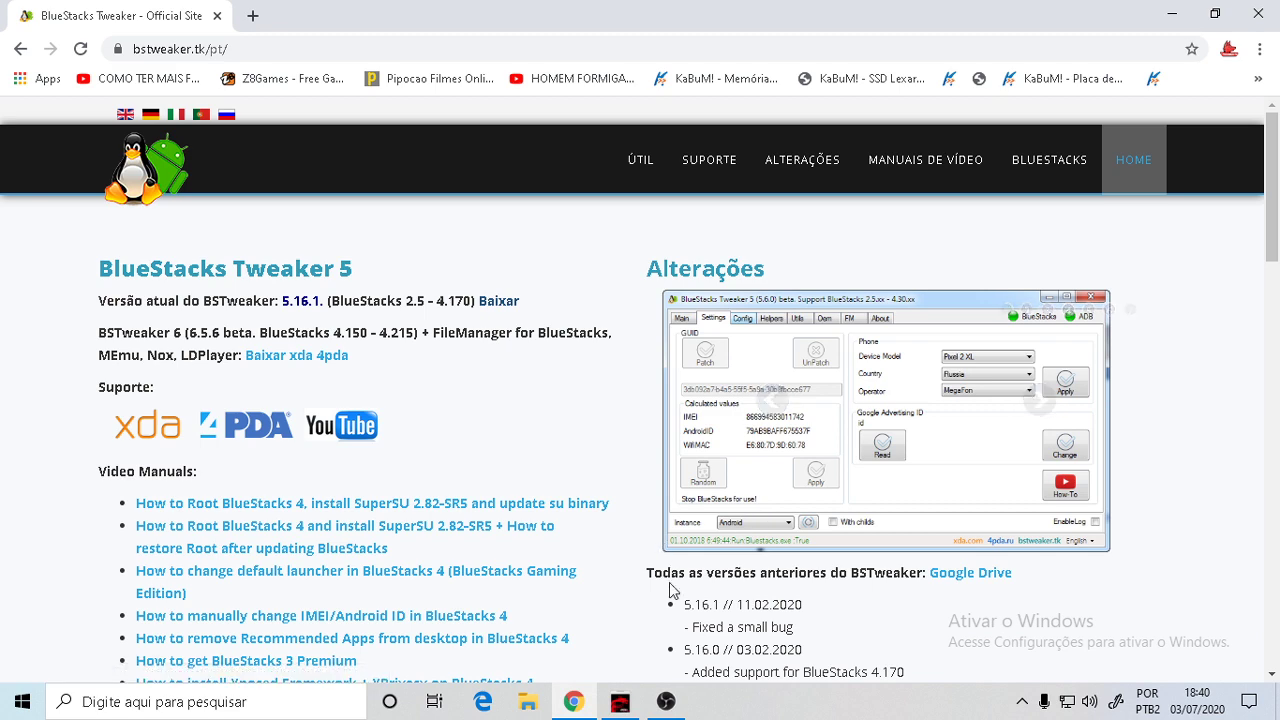
Launch MSI App Player from its finished installer and agree to close the instance already running
left_click(620, 702)
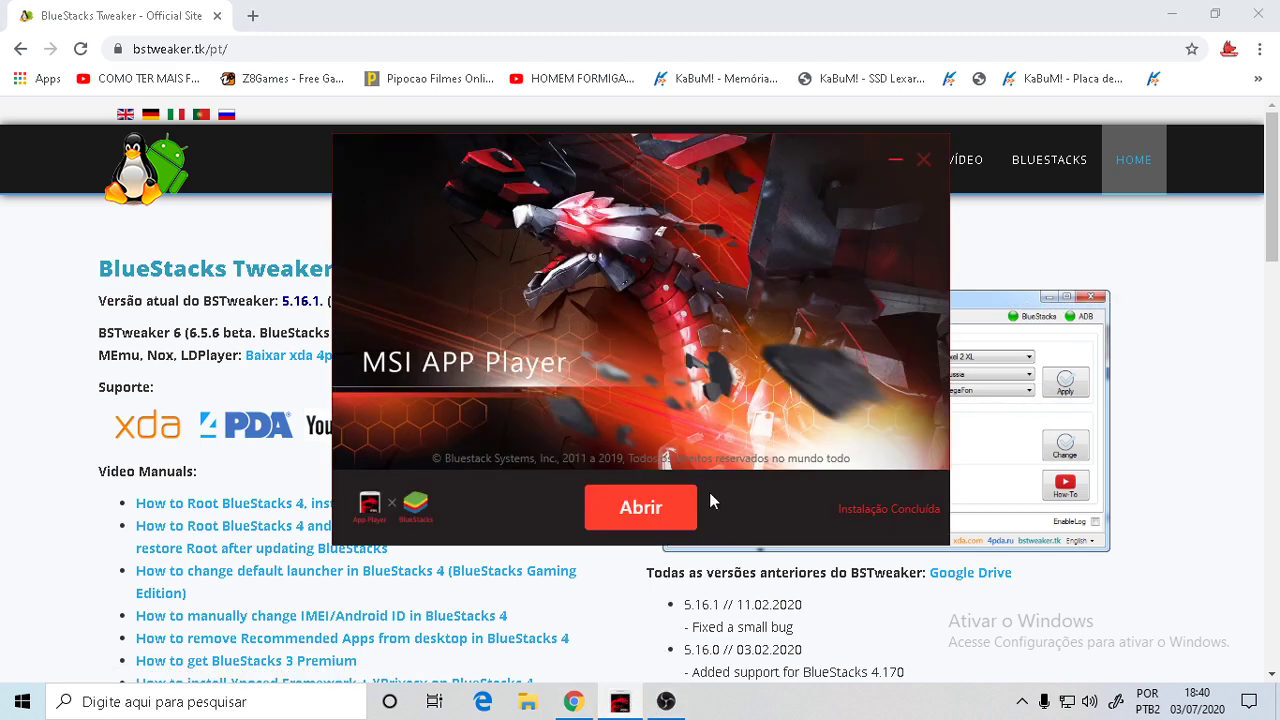
left_click(645, 510)
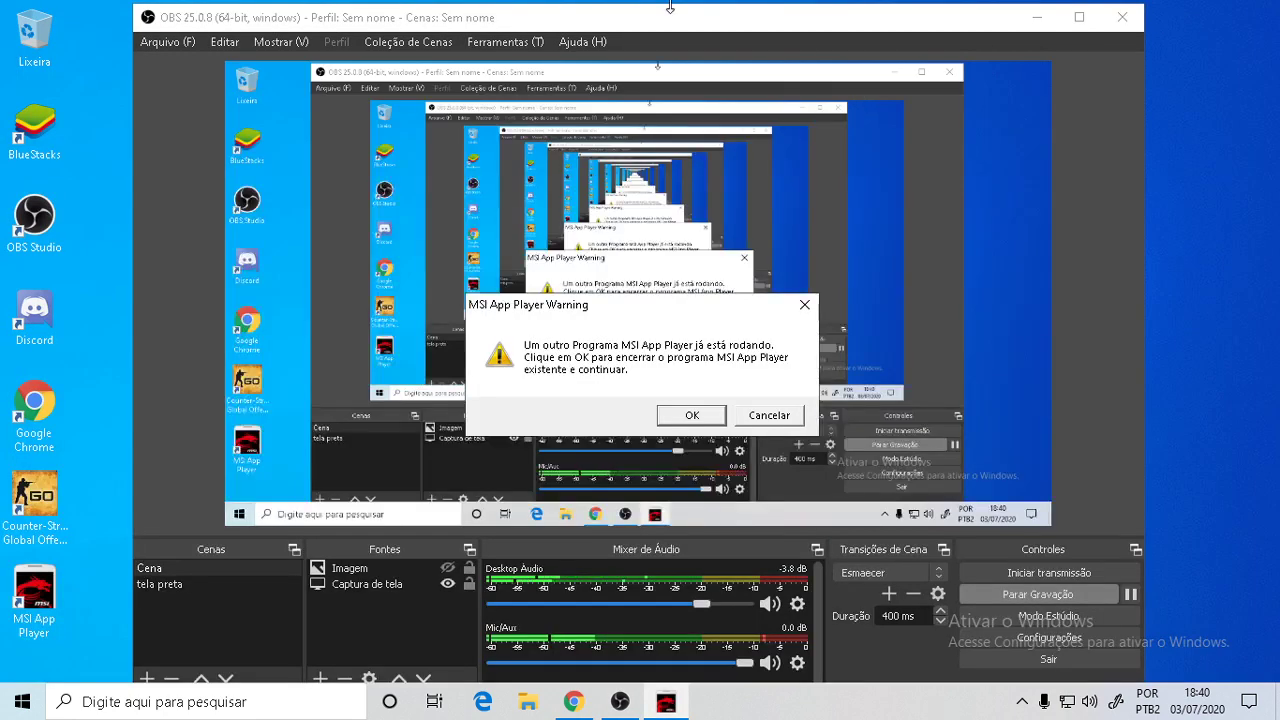
left_click(684, 422)
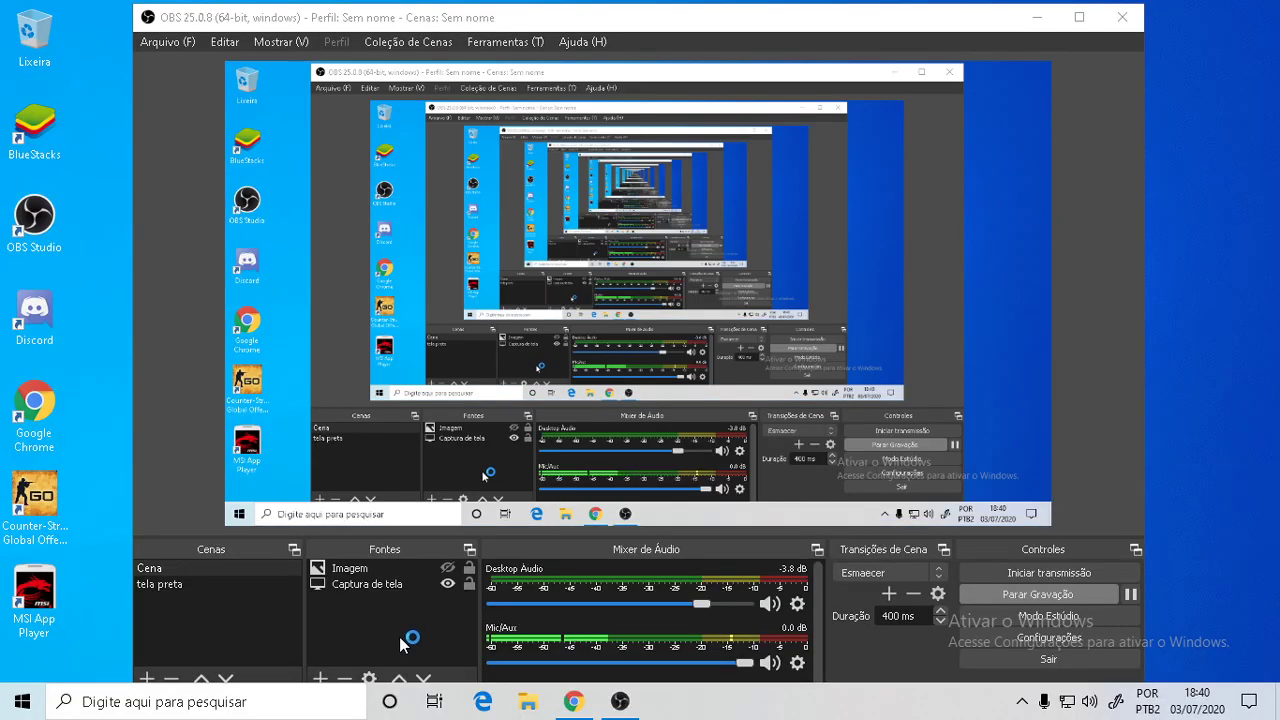
left_click_drag(657, 600, 706, 600)
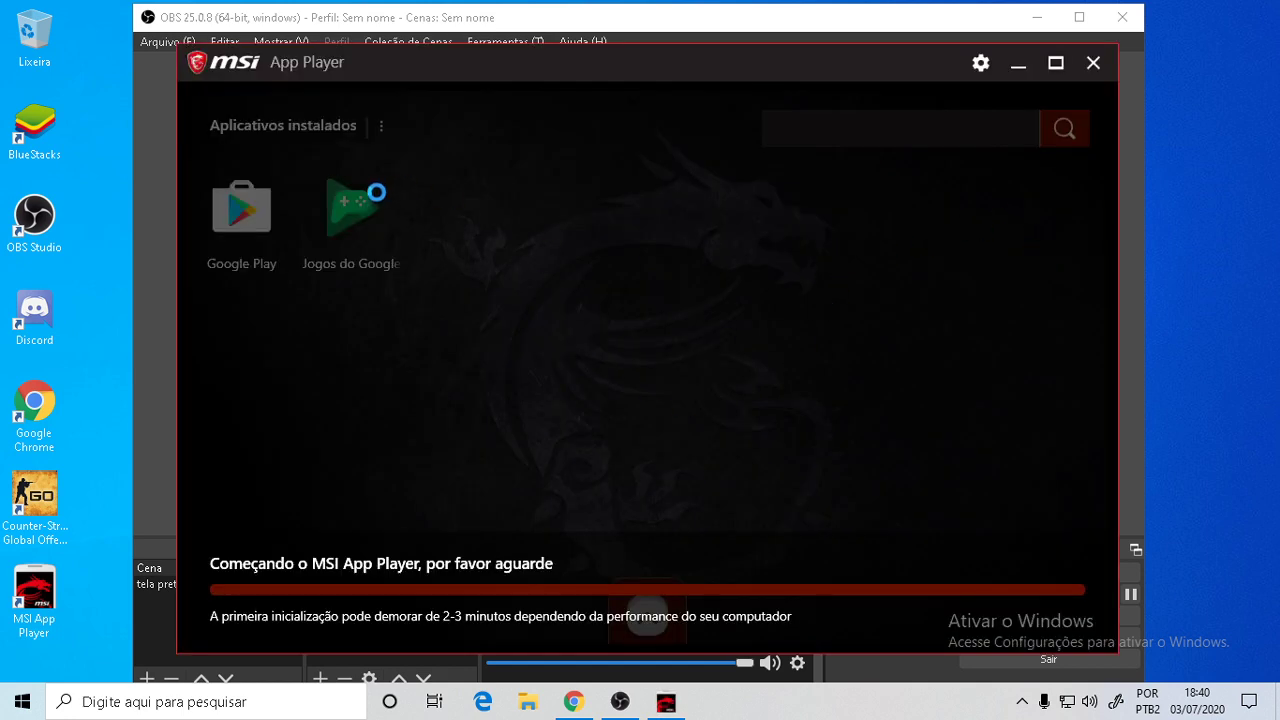
Minimize the OBS window and refresh the desktop while MSI App Player starts
left_click(1037, 17)
right_click(1016, 5)
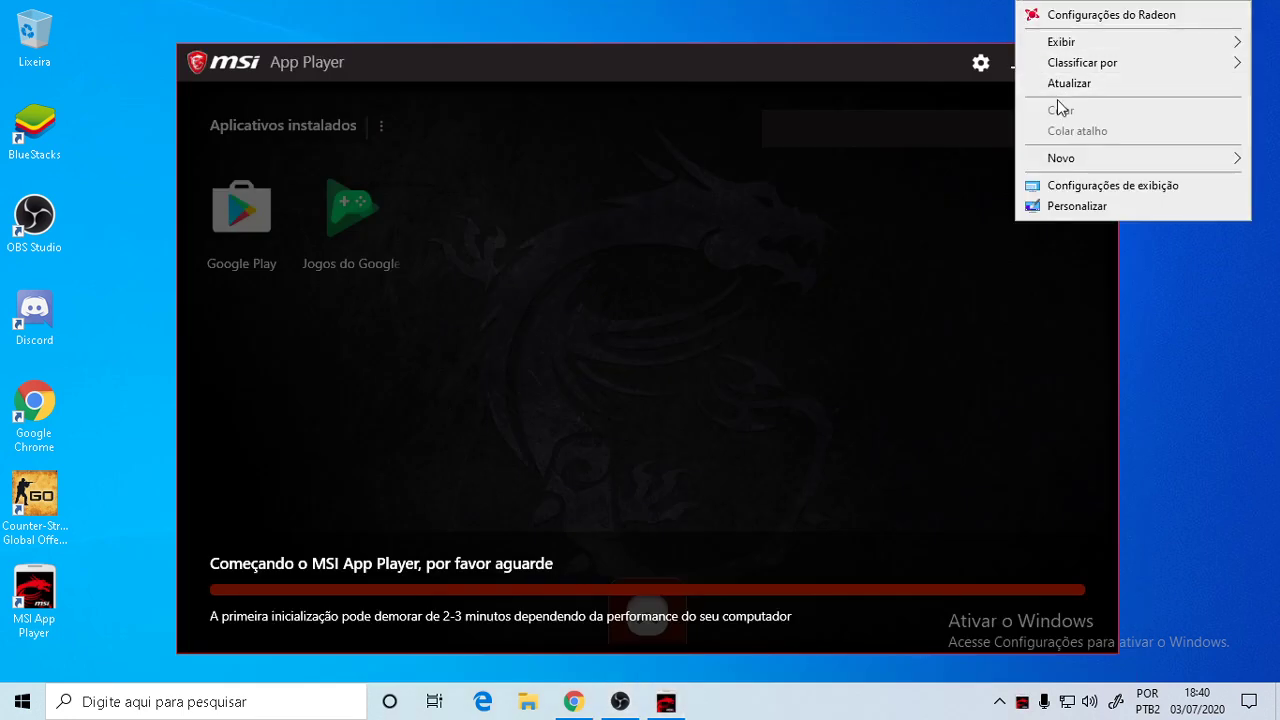
left_click(1066, 84)
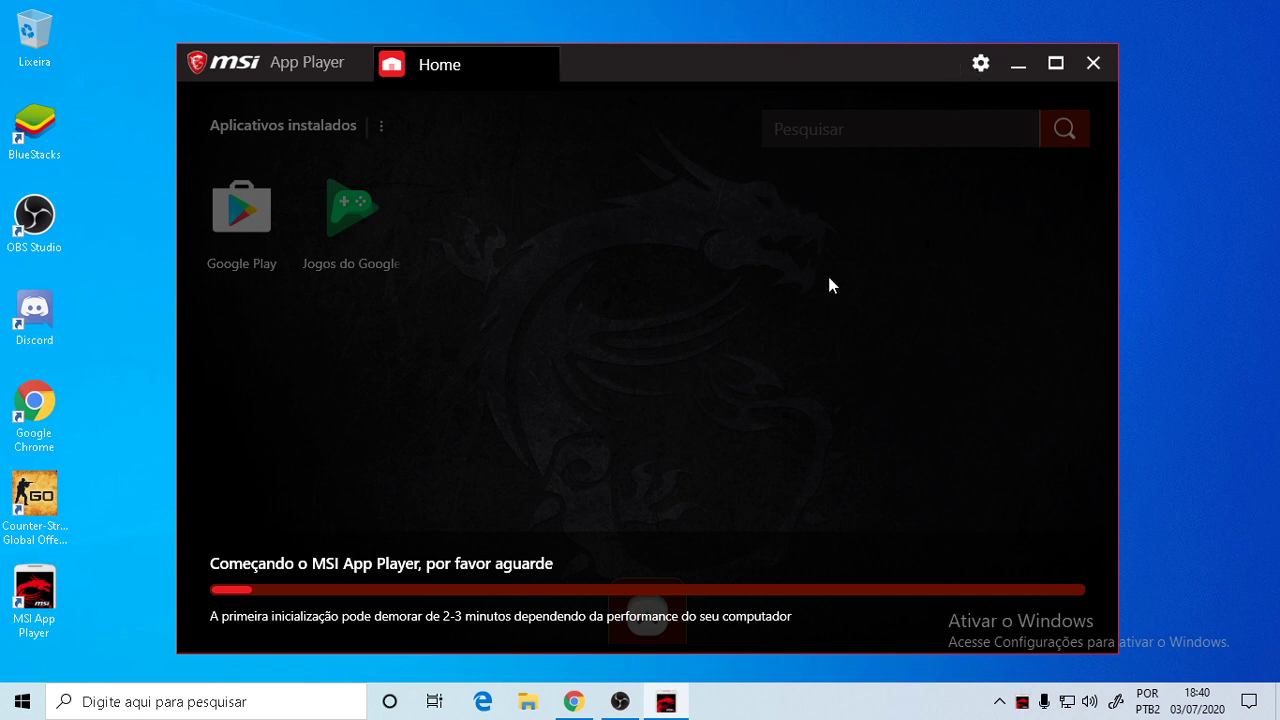
right_click(690, 5)
left_click(737, 84)
Review the MSI App Player display and engine settings, including CPU, memory and frame rate, and close them
left_click(979, 64)
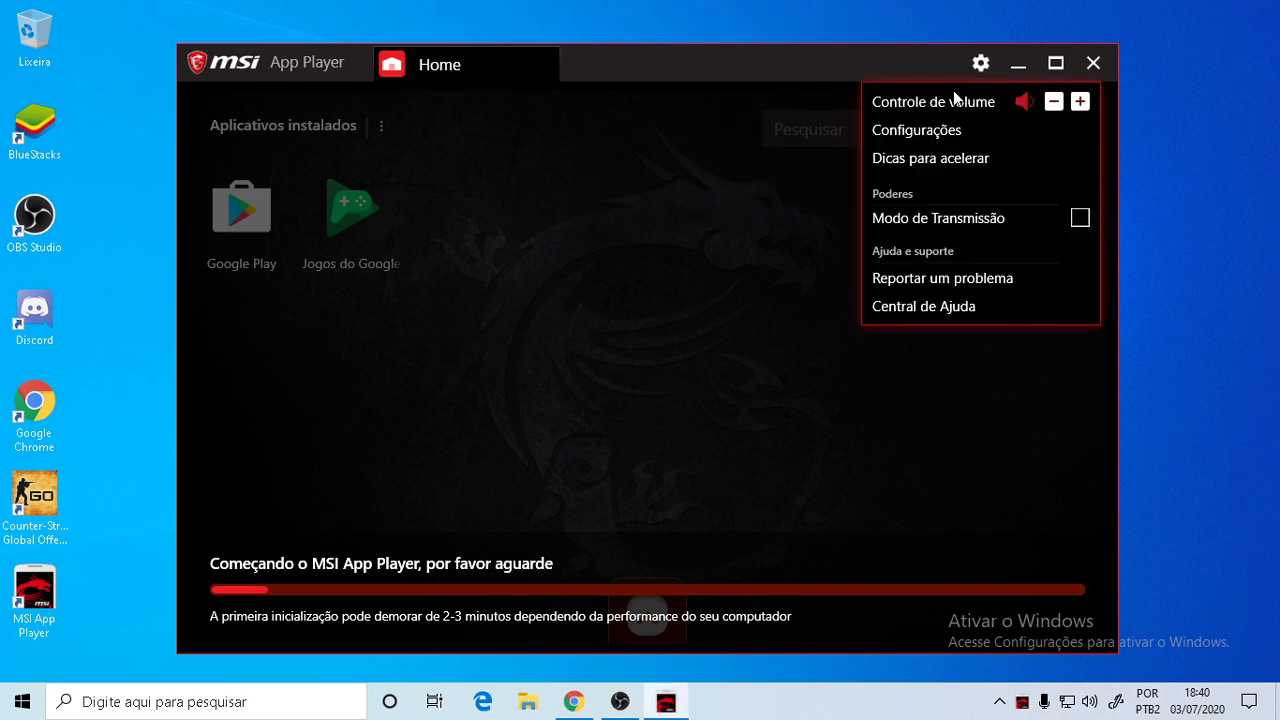
left_click(929, 134)
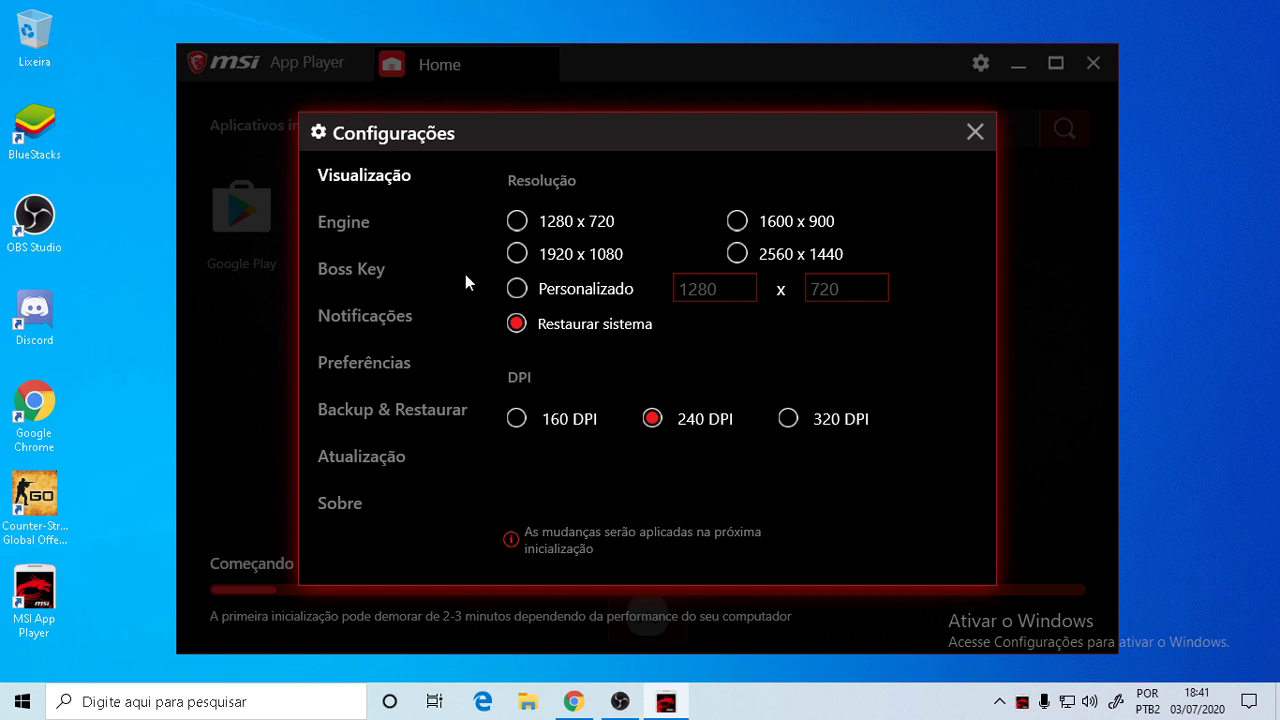
right_click(2, 4)
left_click(140, 88)
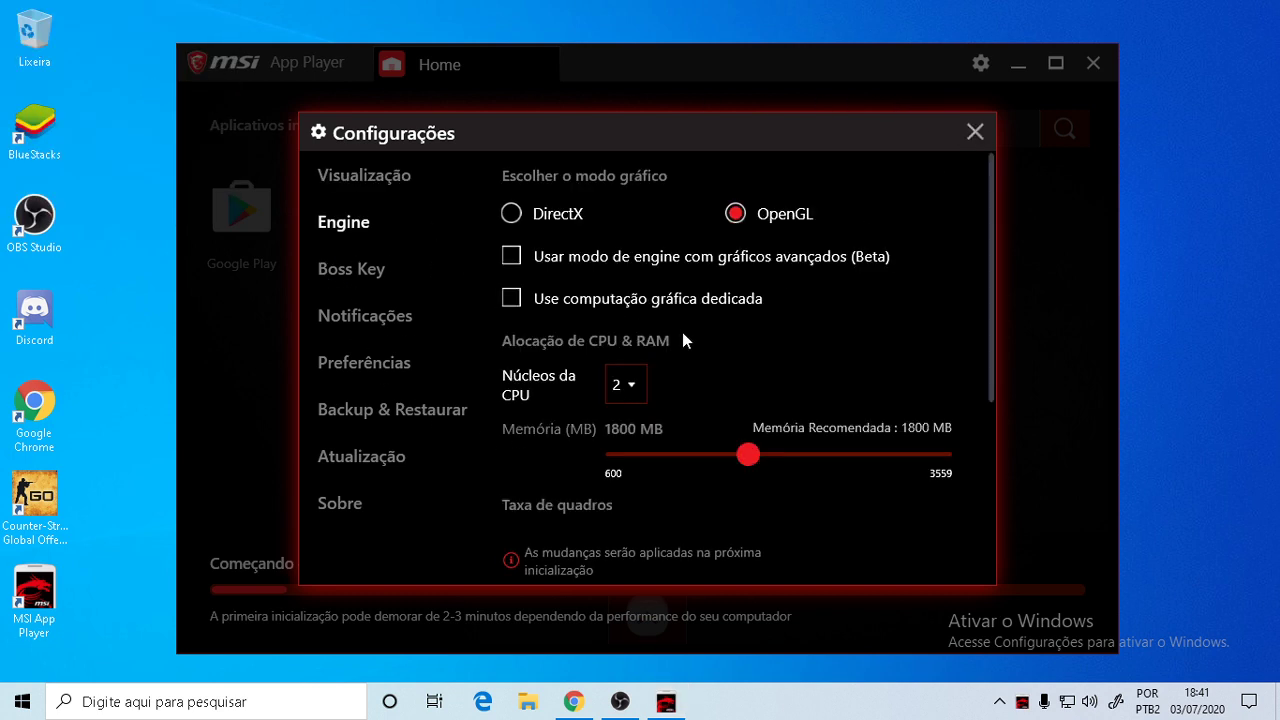
scroll(700, 330, "down", 3)
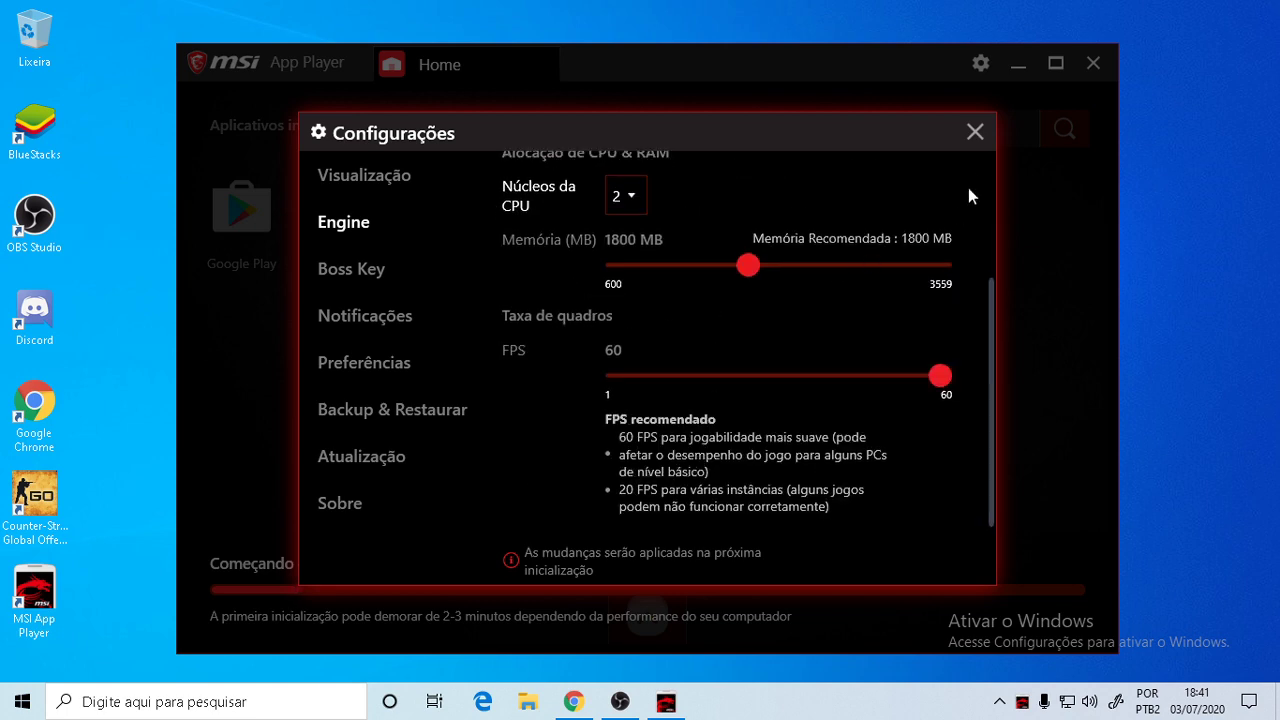
left_click(975, 132)
right_click(1276, 4)
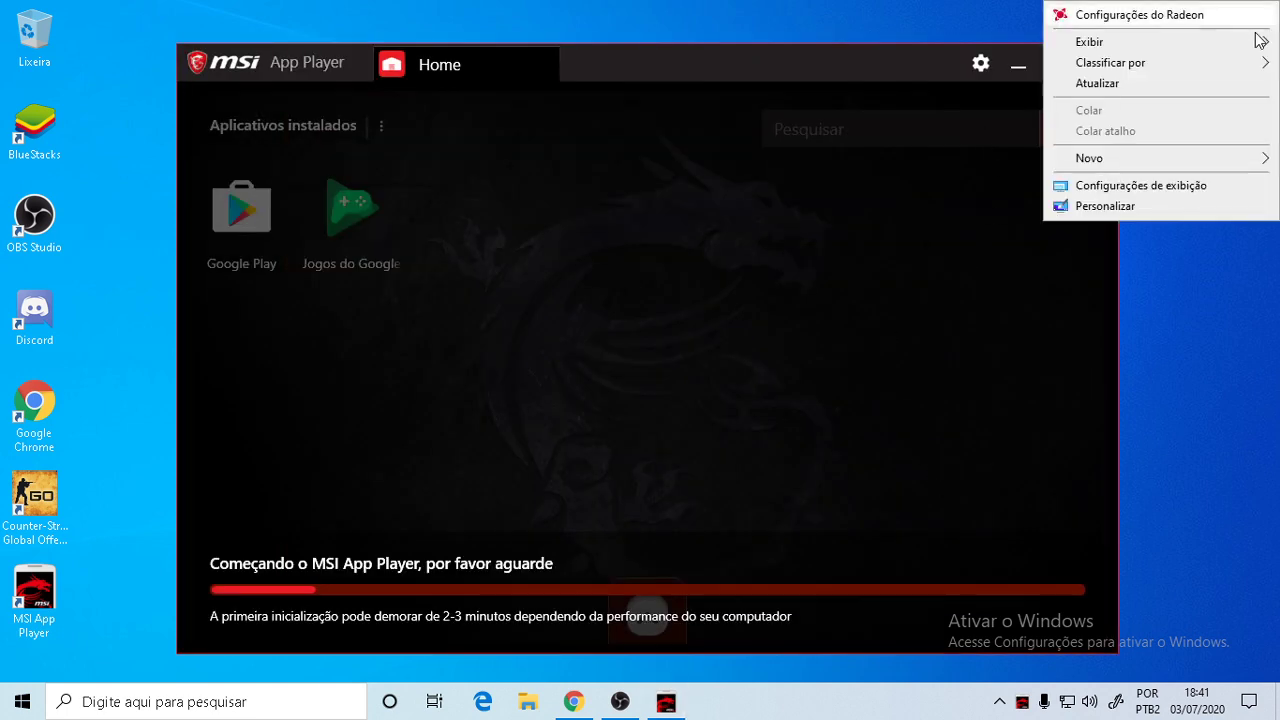
left_click(1190, 84)
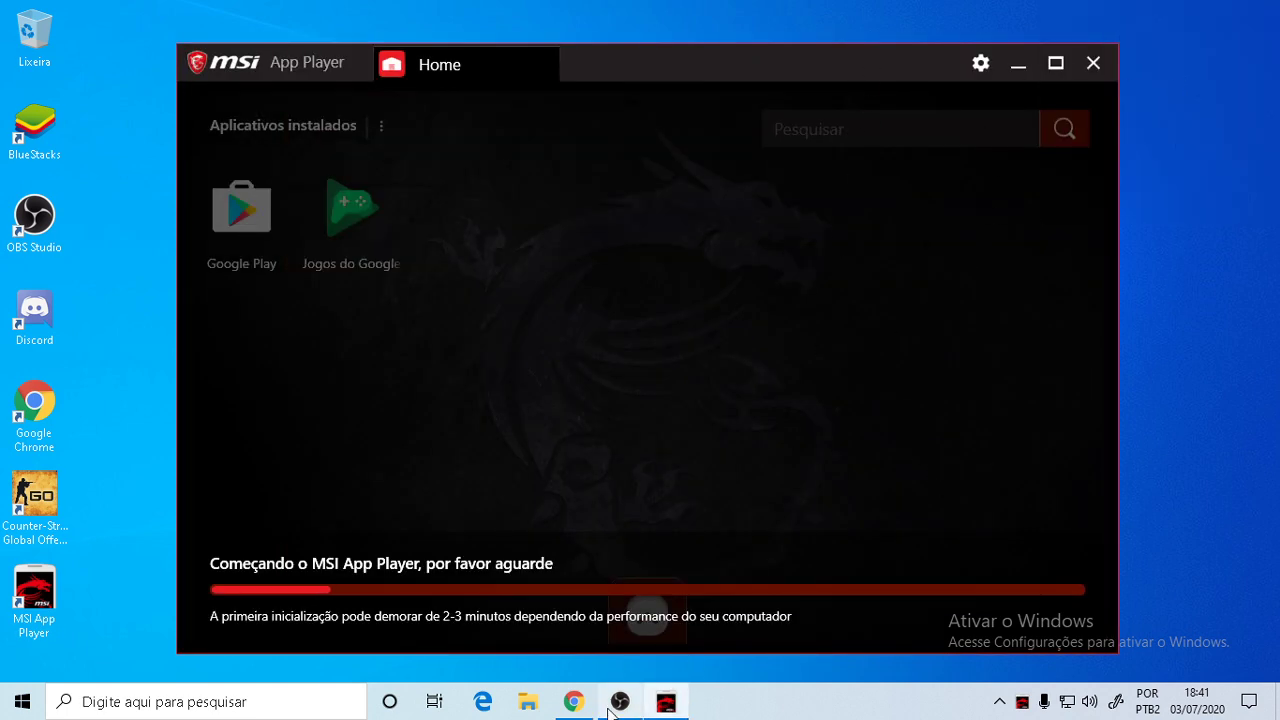
Open the BSTweaker5 folder on drive D: under jogos, emuladores, BS3N BETA in File Explorer
left_click(573, 701)
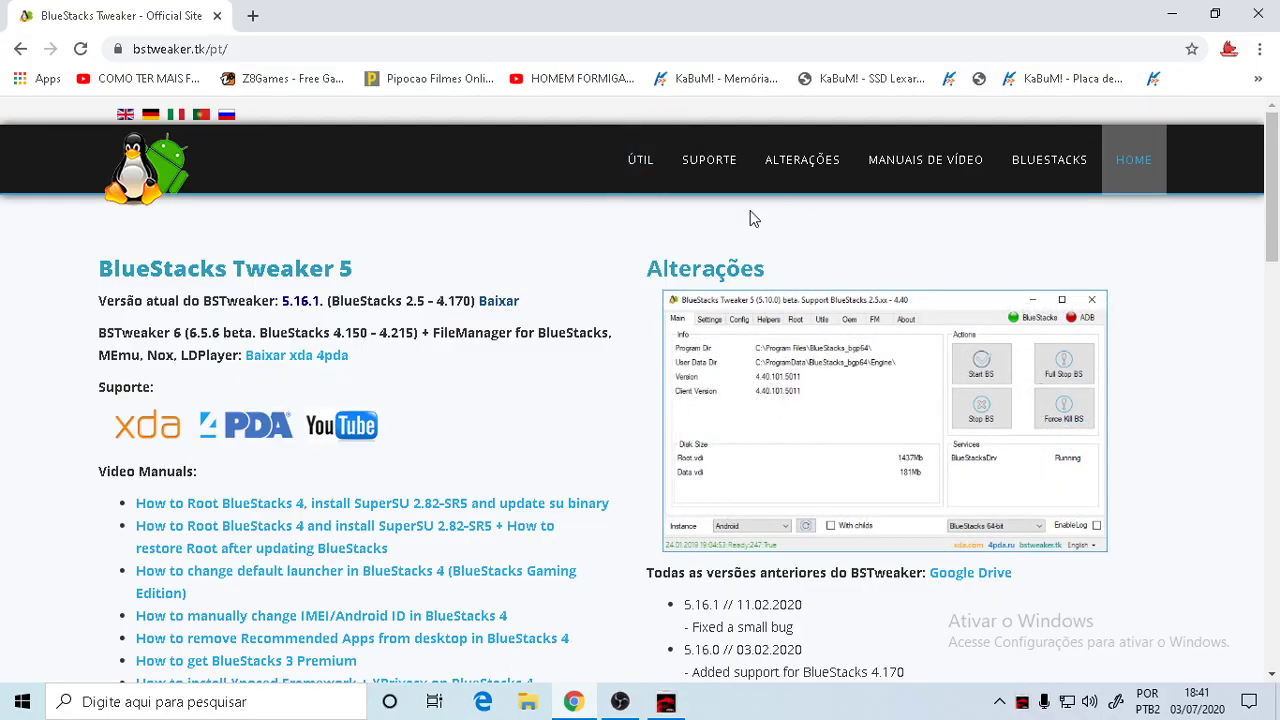
left_click(530, 705)
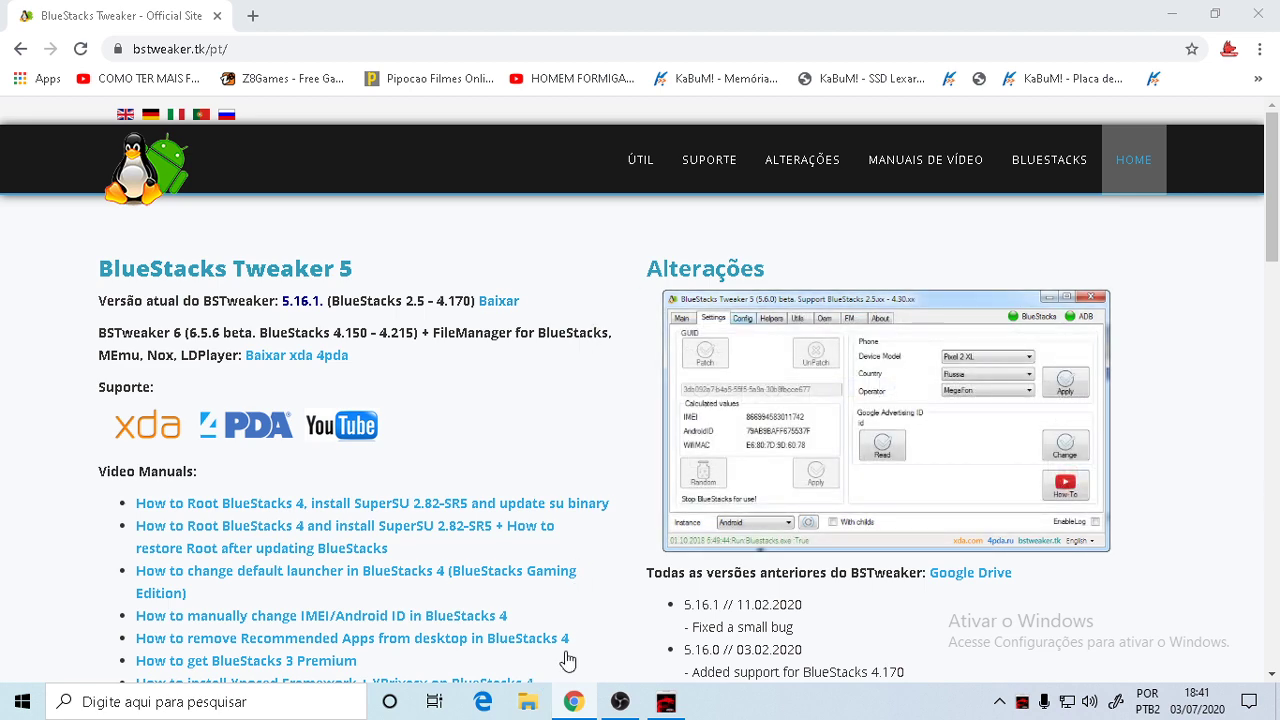
left_click(530, 705)
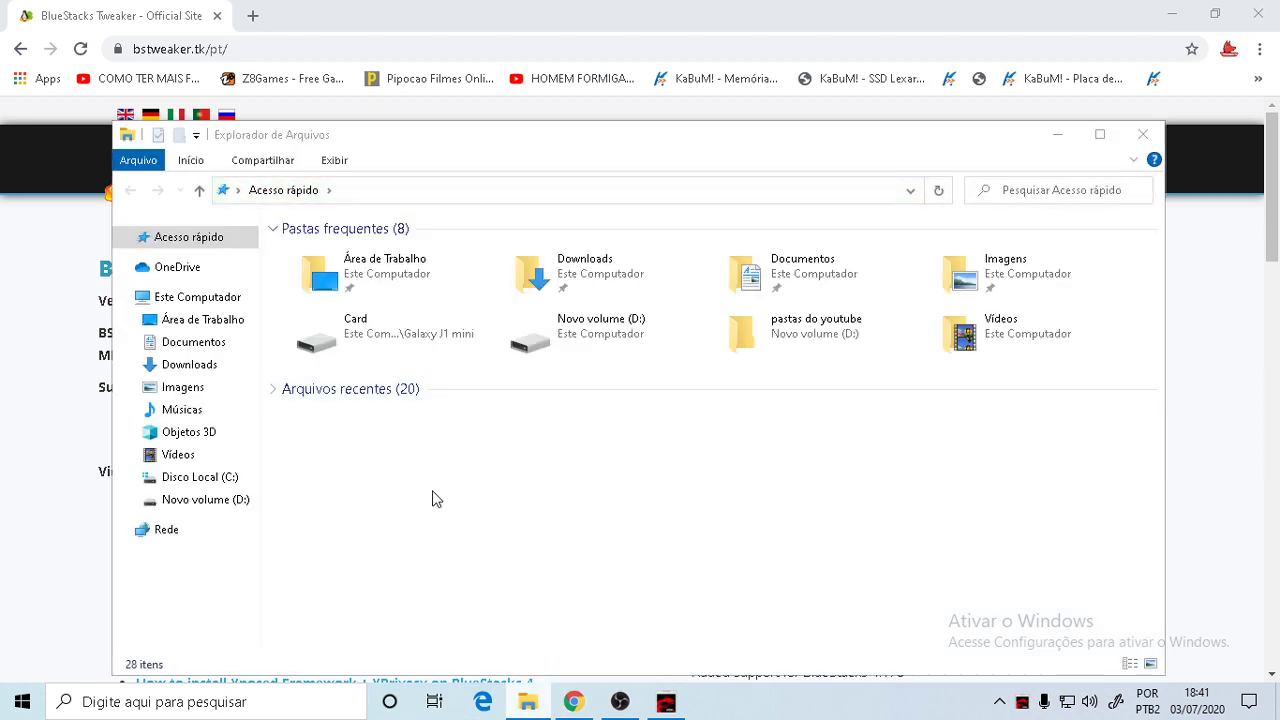
left_click(325, 490)
left_click(206, 499)
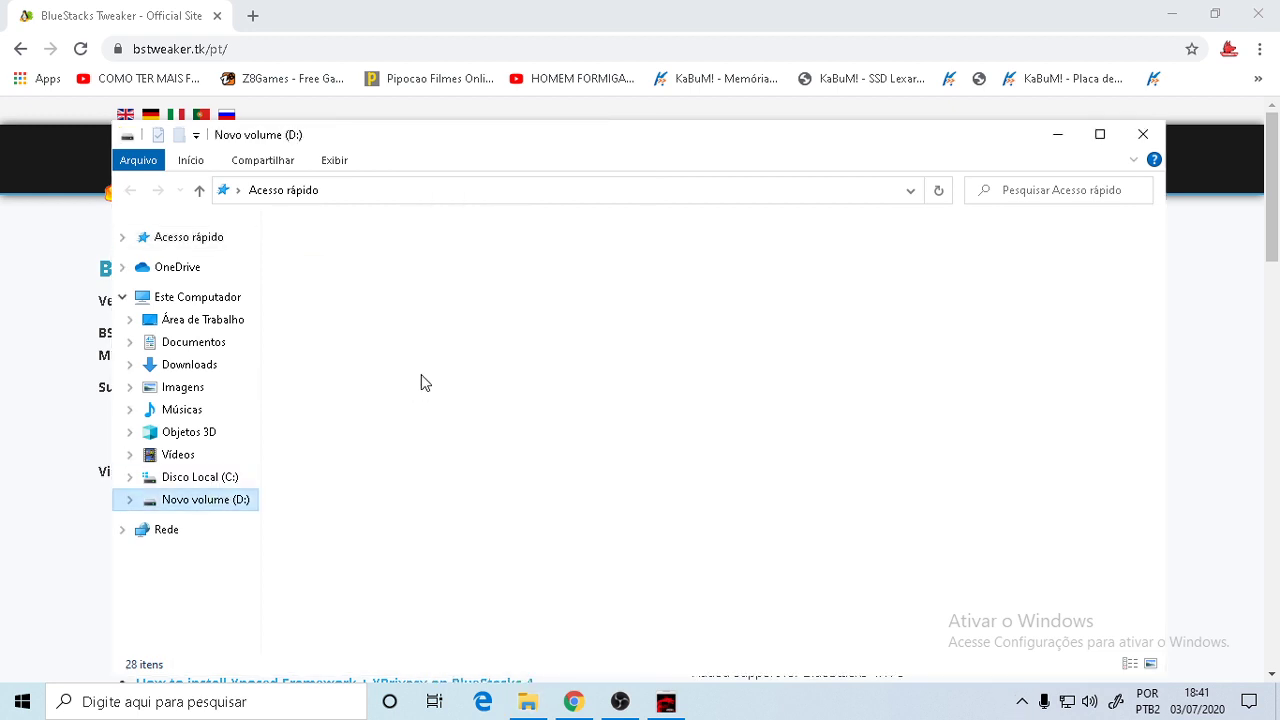
left_click(397, 272)
double_click(397, 272)
double_click(345, 253)
double_click(323, 272)
left_click(366, 251)
left_click(350, 272)
double_click(350, 272)
Refresh the BSTweaker5 folder and run the BlueStacksTweaker5 application
key("ctrl+a")
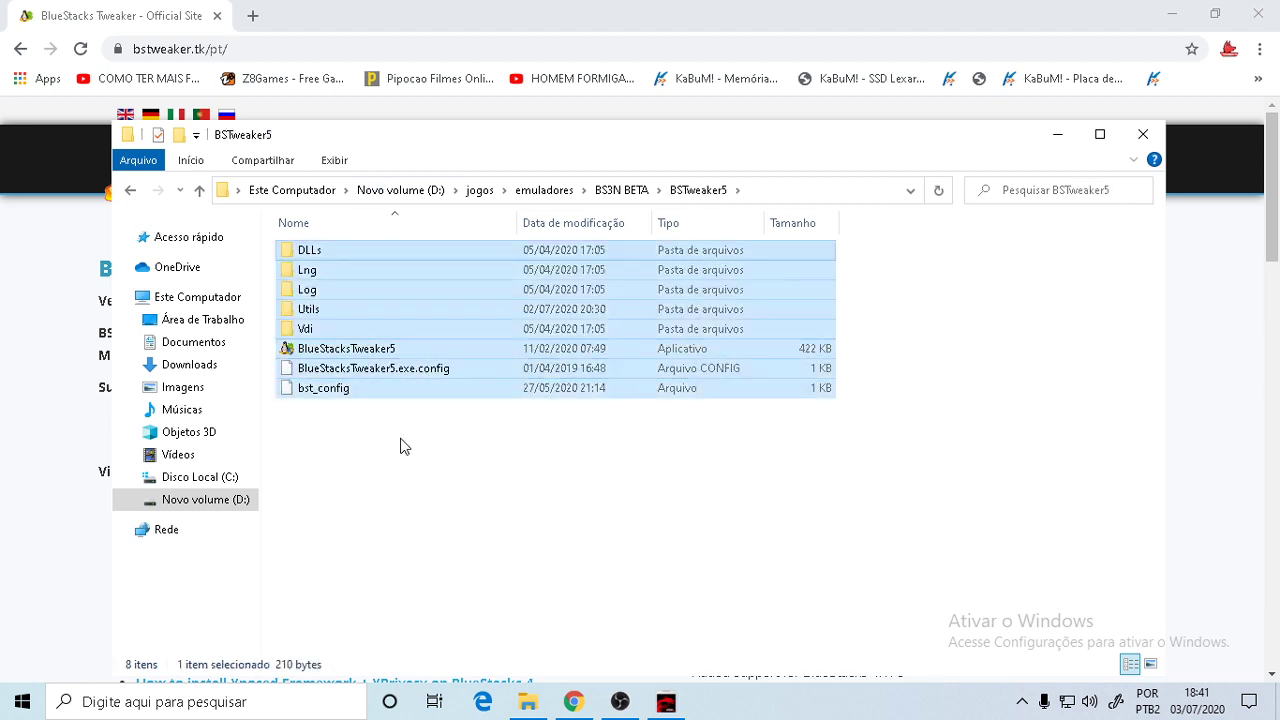
right_click(471, 391)
left_click(490, 316)
double_click(380, 349)
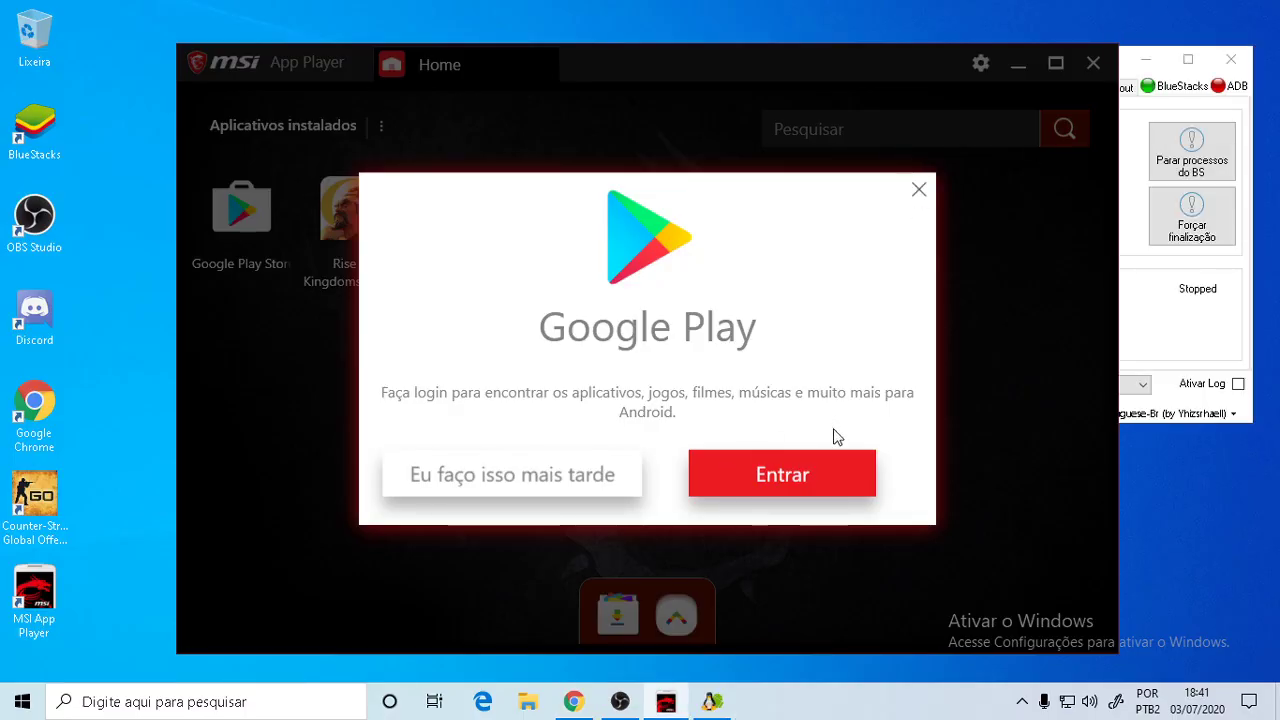
Dismiss the Google Play sign-in prompt in MSI App Player and bring the BlueStacks Tweaker window forward
left_click(919, 192)
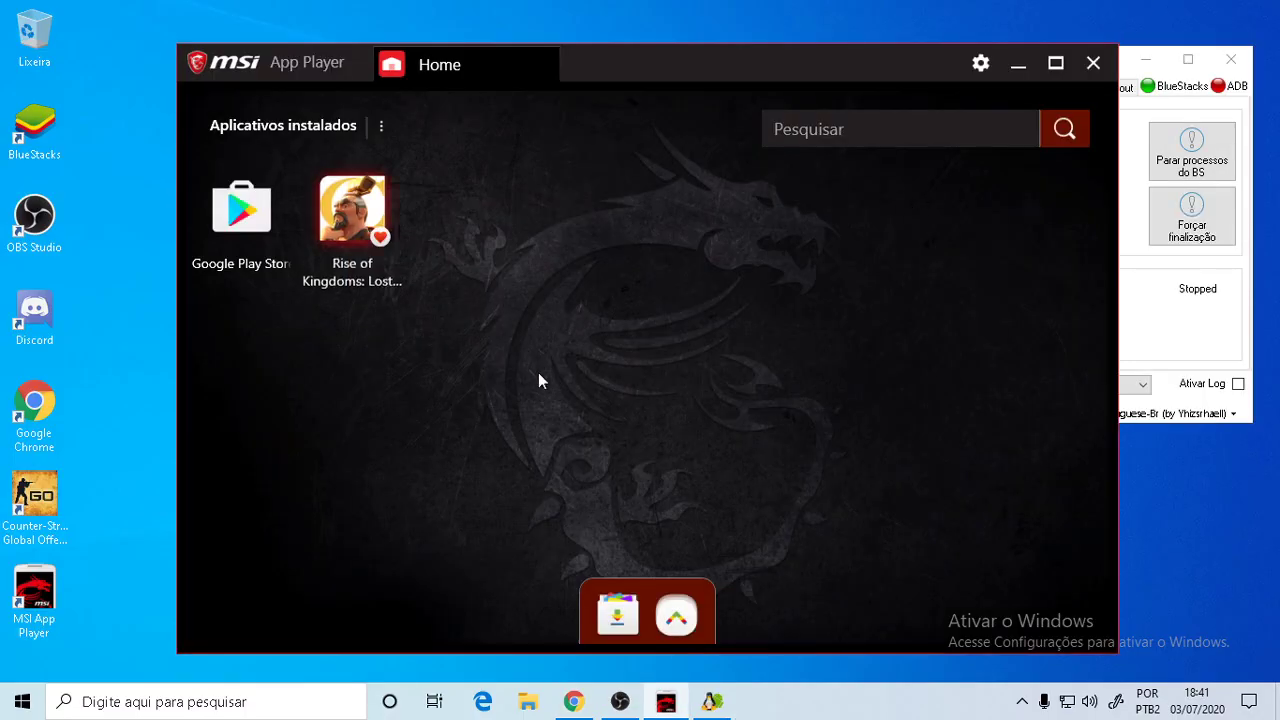
left_click(980, 63)
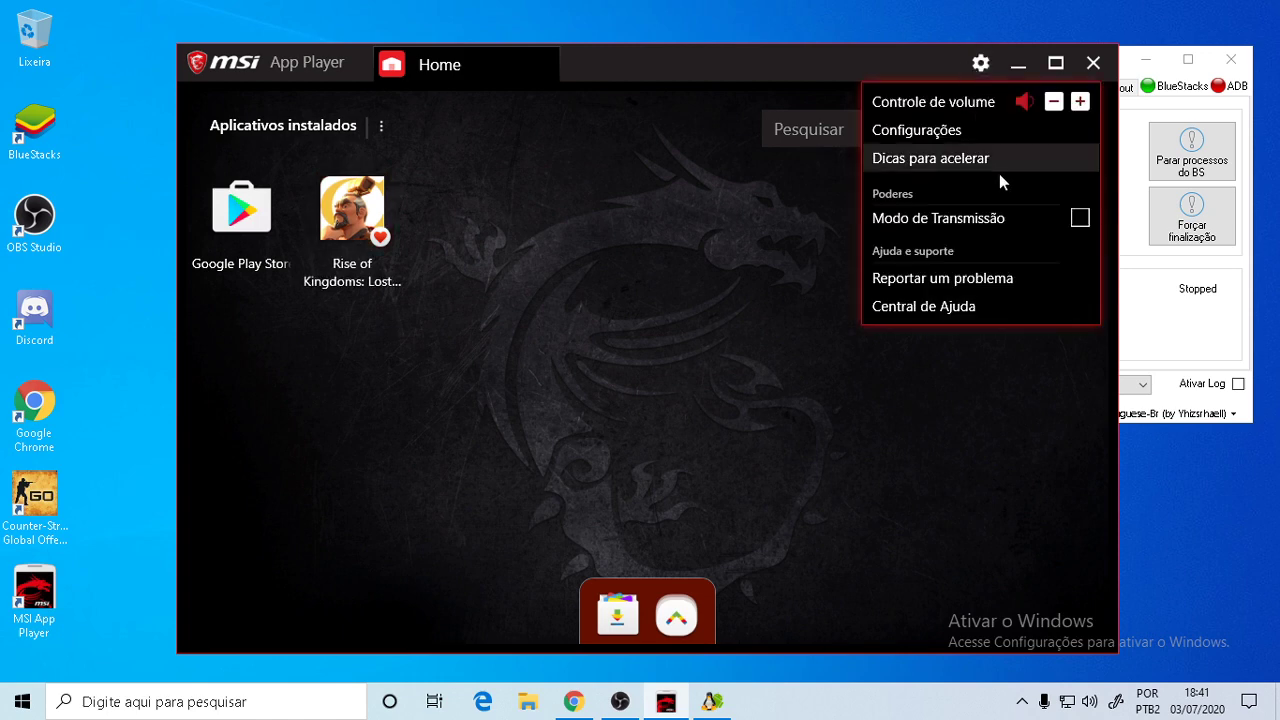
left_click(1135, 320)
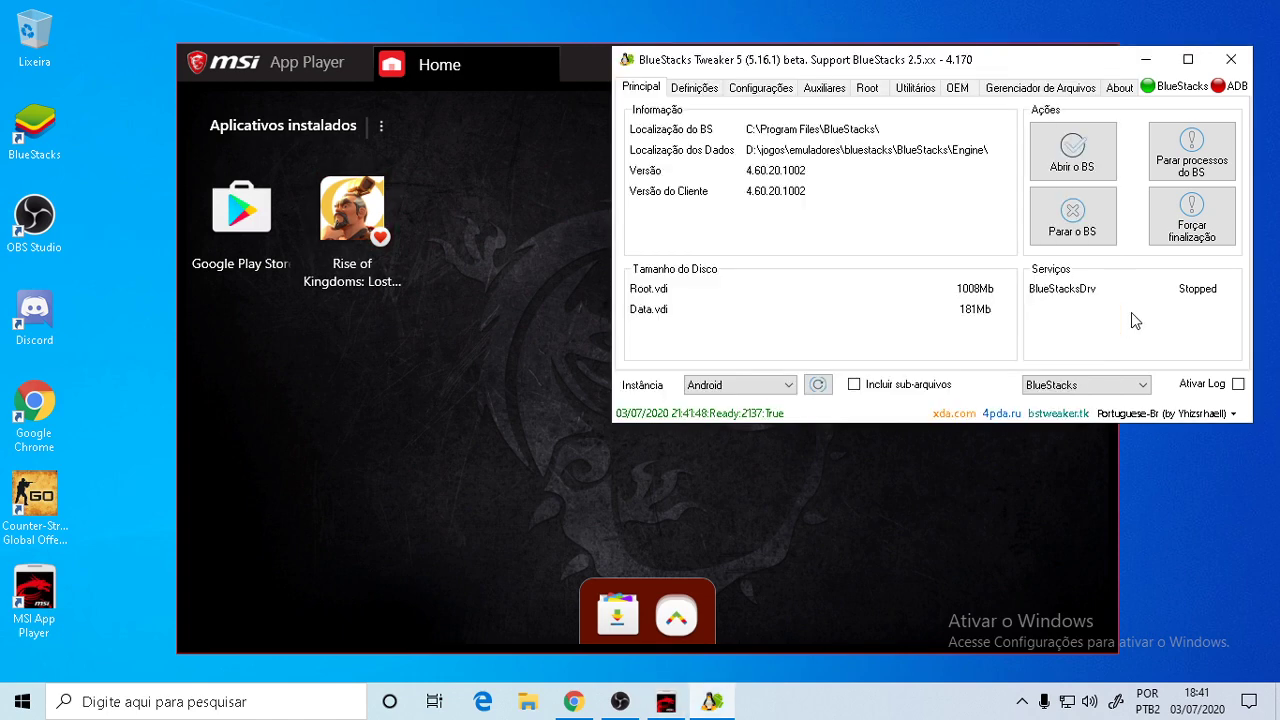
Set the Tweaker's interface language to Portuguese-Br
left_click(1086, 384)
left_click(1085, 382)
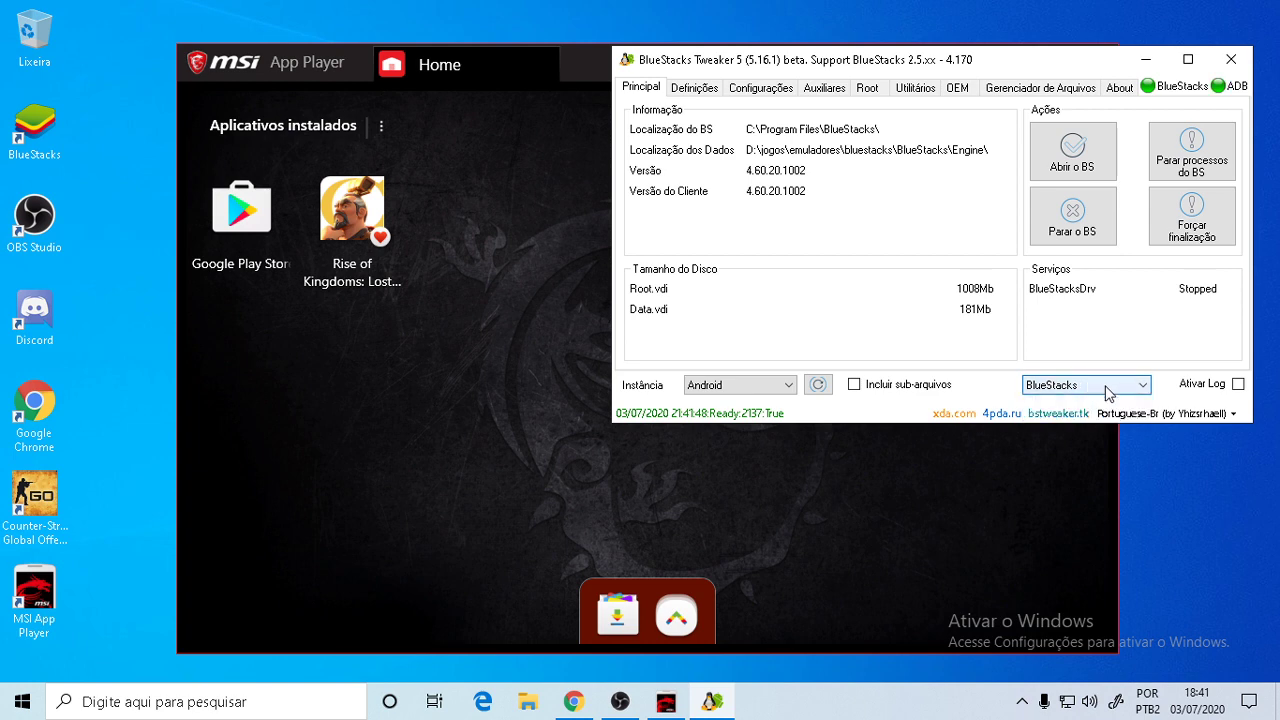
left_click(1173, 416)
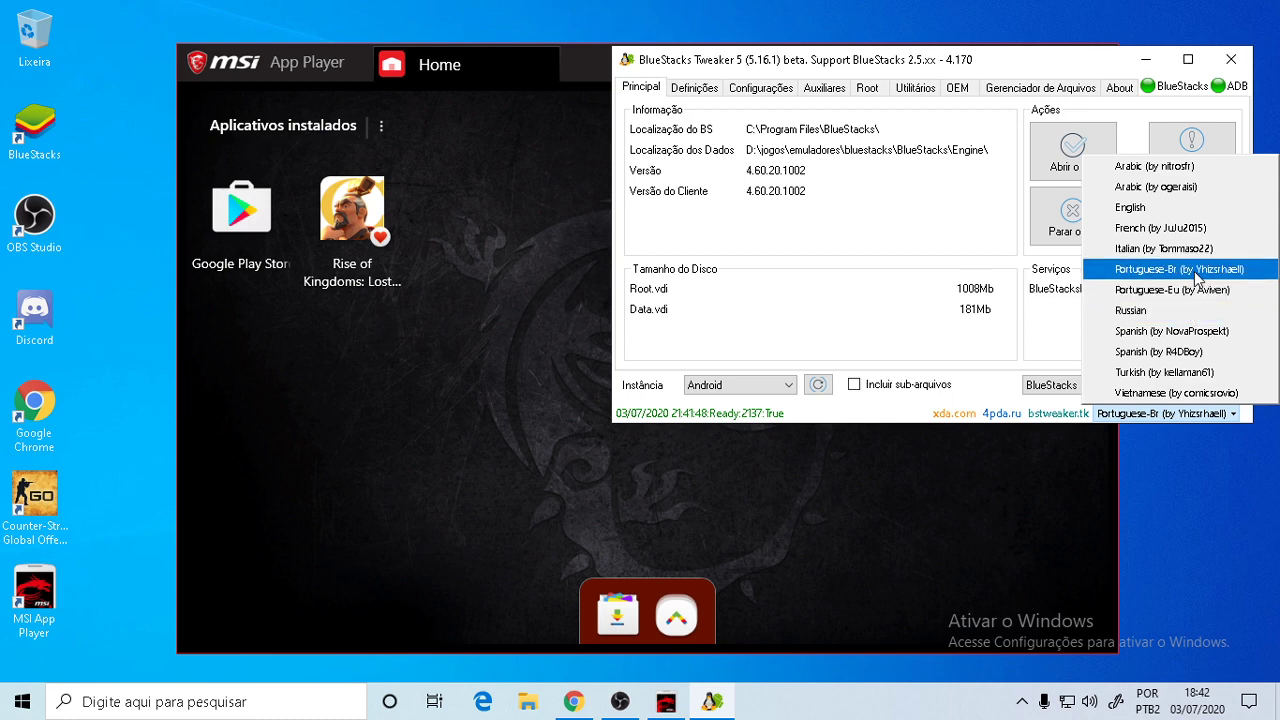
left_click(1197, 269)
Choose BlueStacks MSI as the emulator version that the Tweaker manages
left_click(1058, 386)
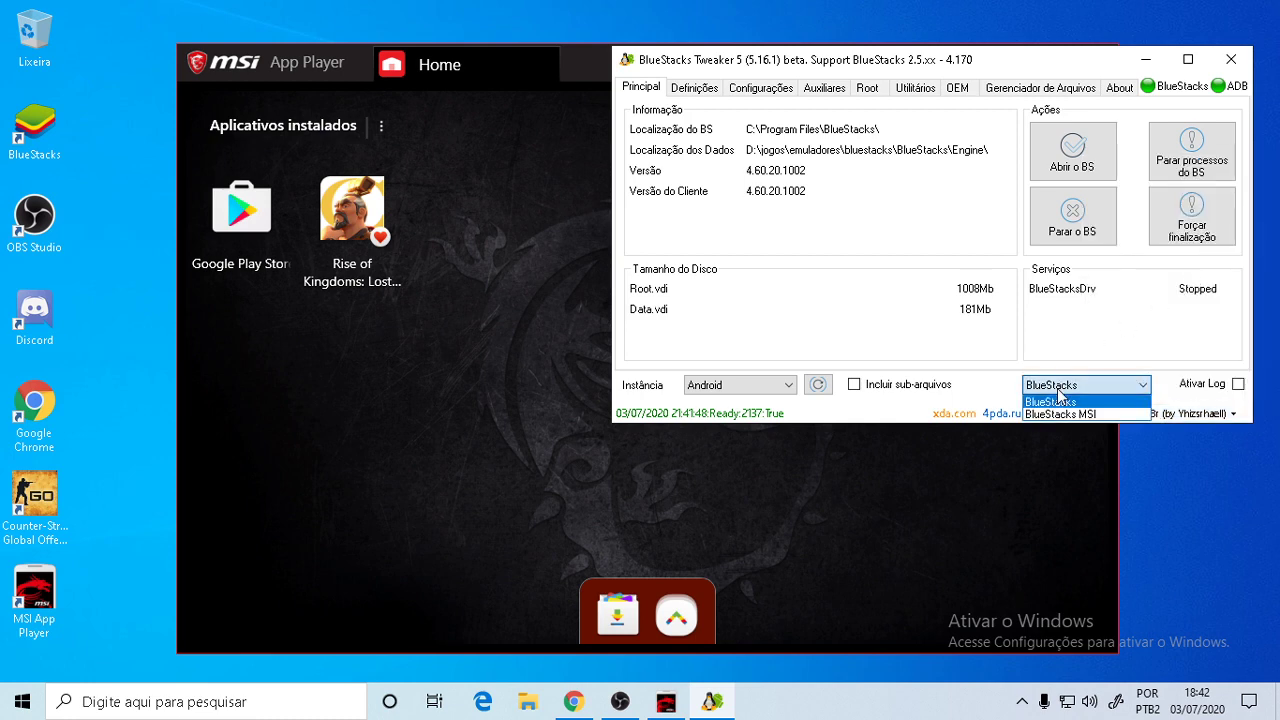
left_click(1052, 404)
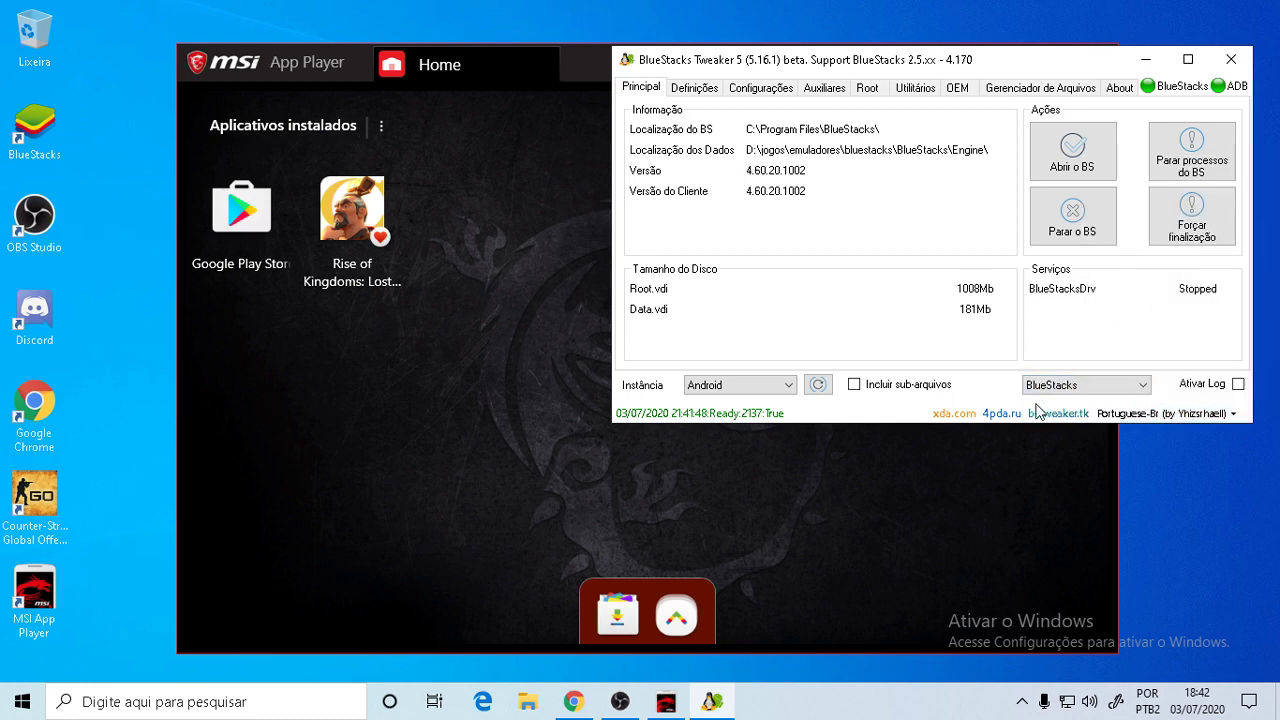
left_click(66, 158)
left_click(1045, 393)
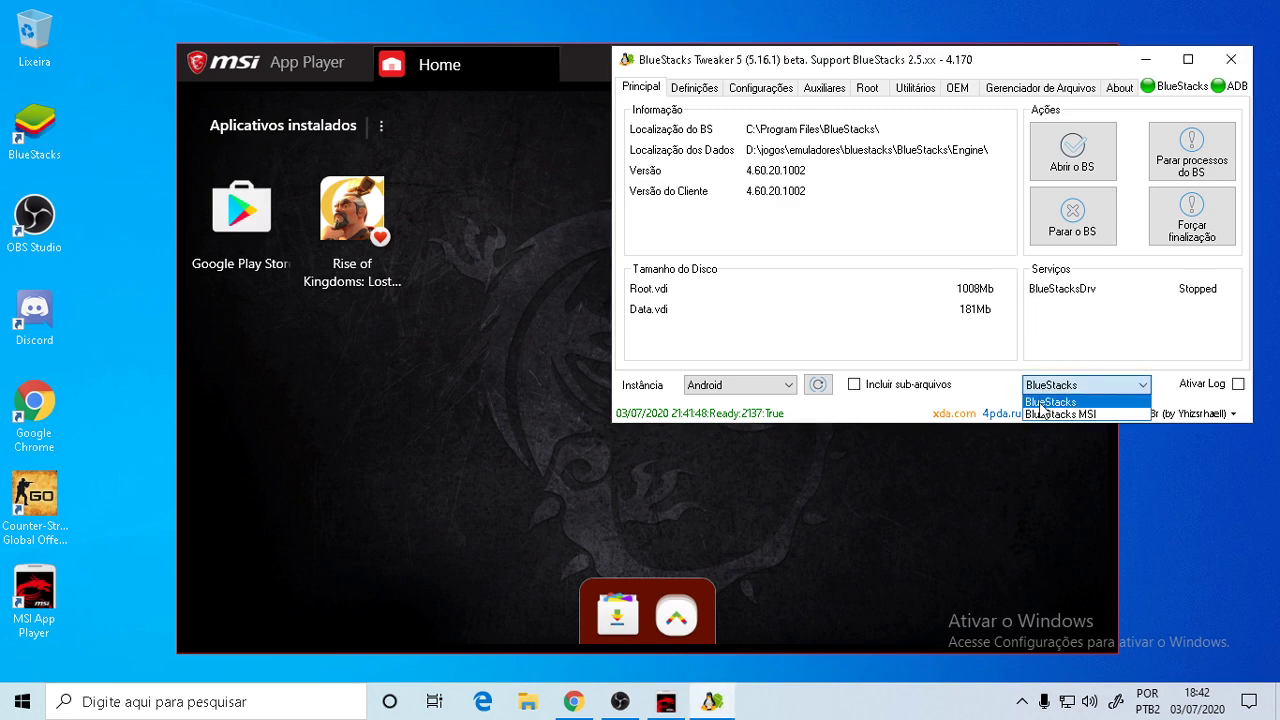
left_click(1047, 411)
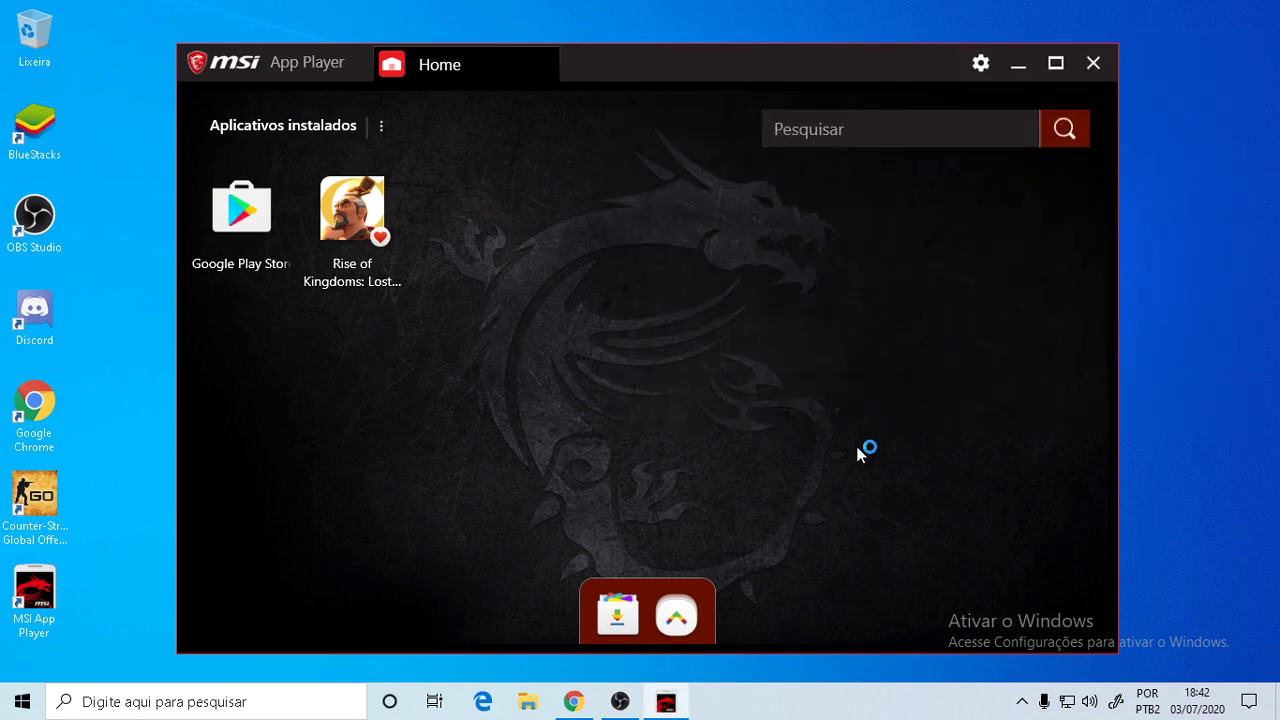
left_click(1090, 385)
left_click(1093, 413)
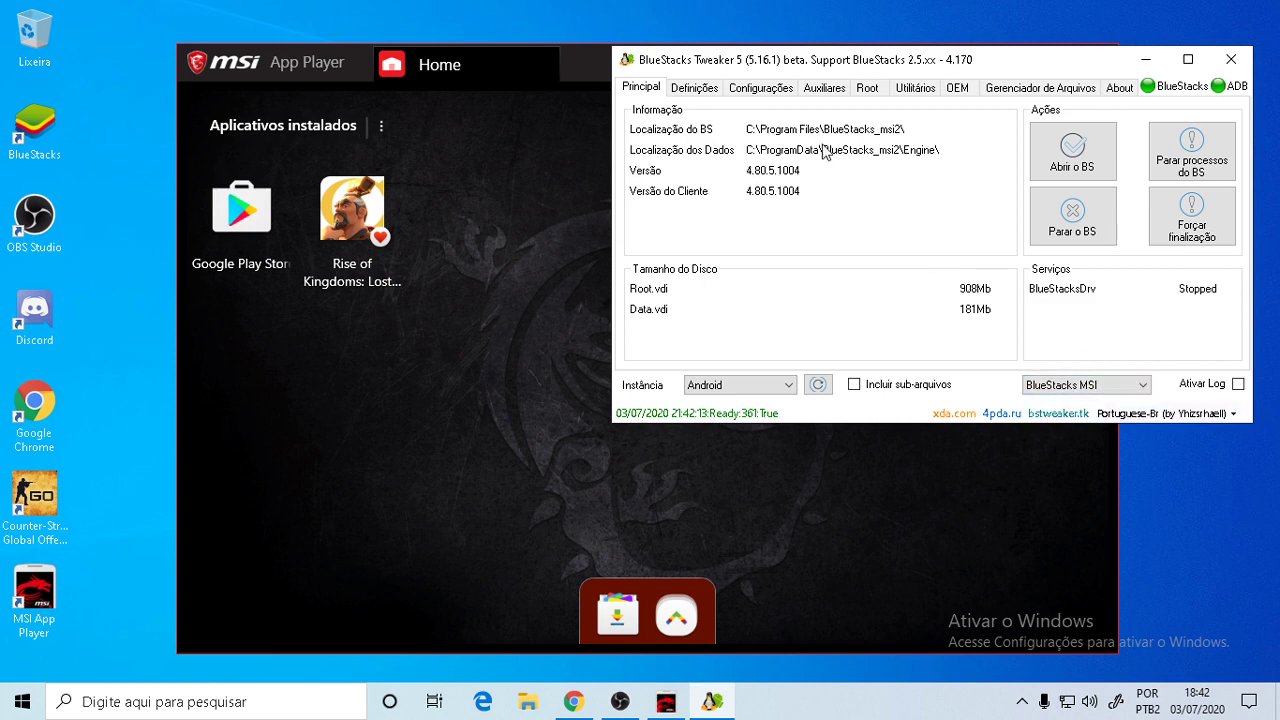
Force-stop the emulator and unlock root for the BlueStacks MSI Android instance
left_click(712, 87)
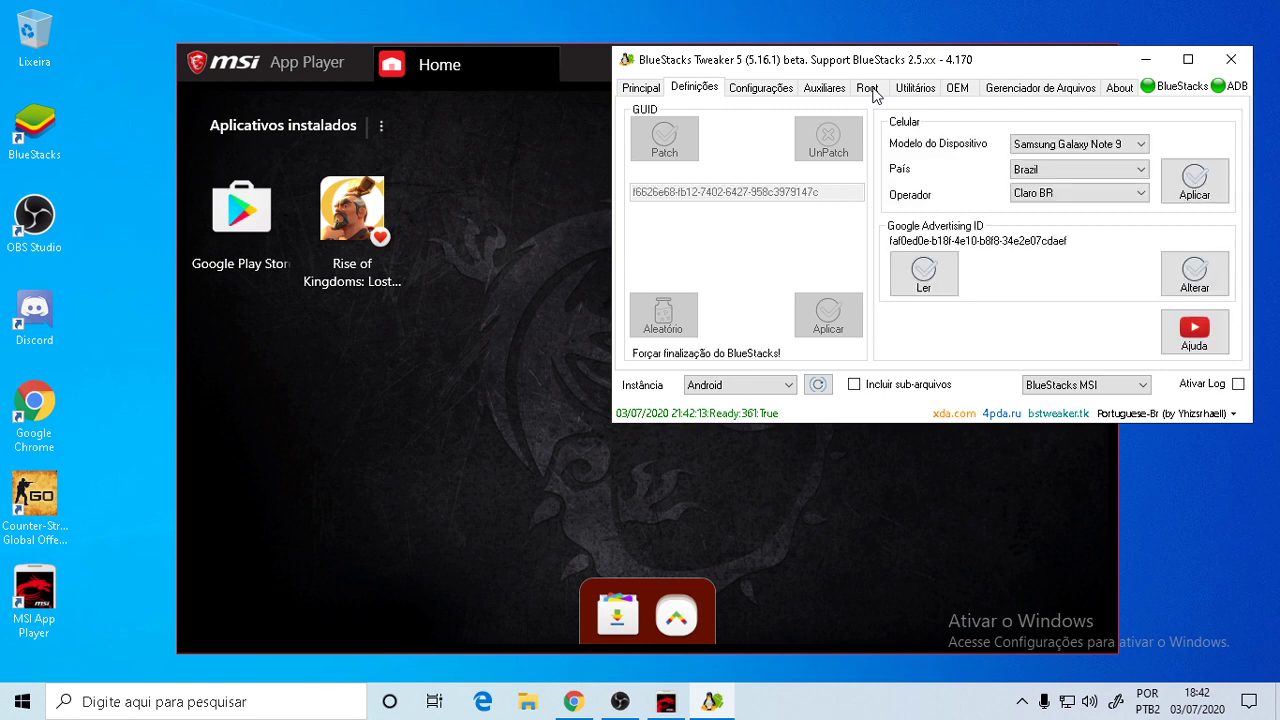
left_click(868, 90)
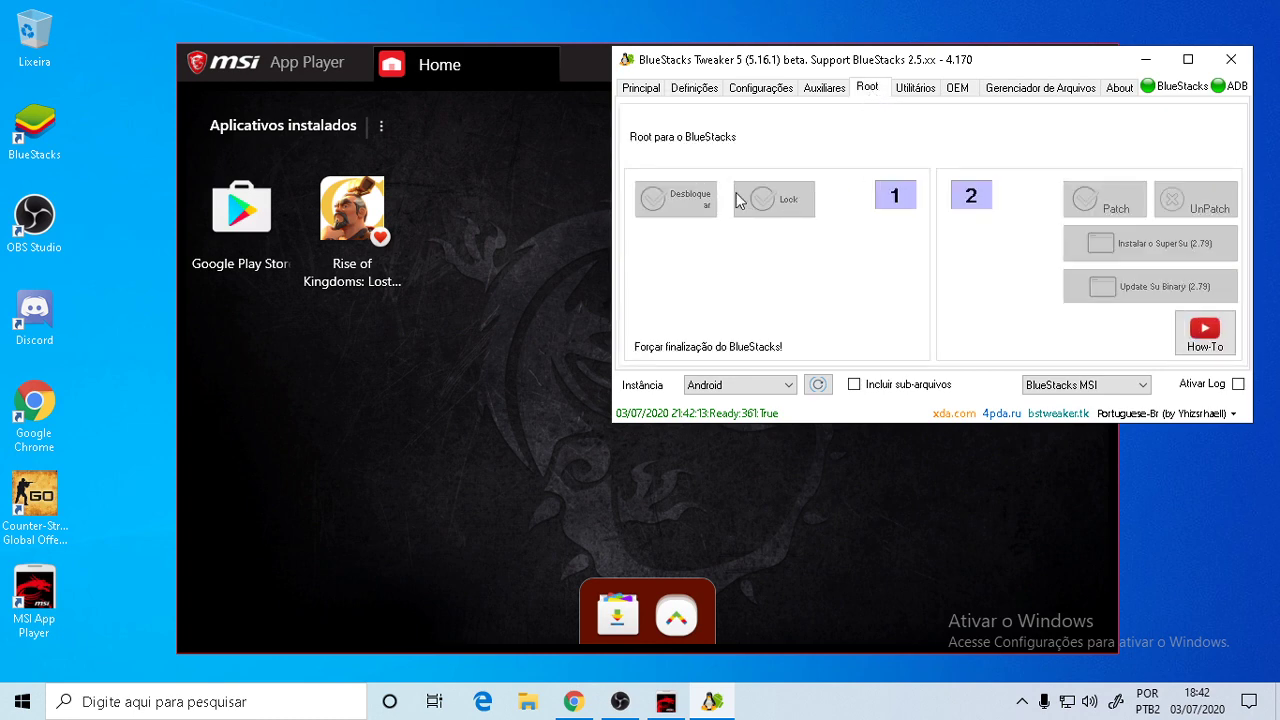
left_click(657, 95)
left_click(1222, 230)
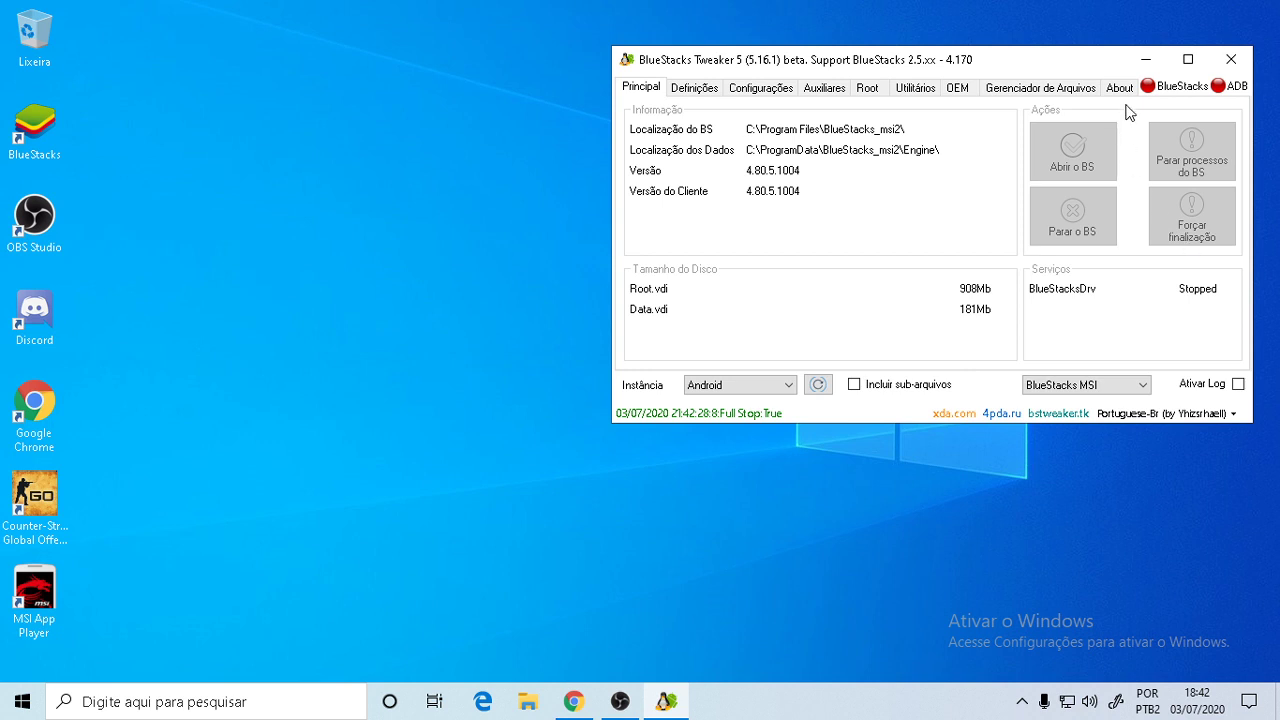
left_click(878, 91)
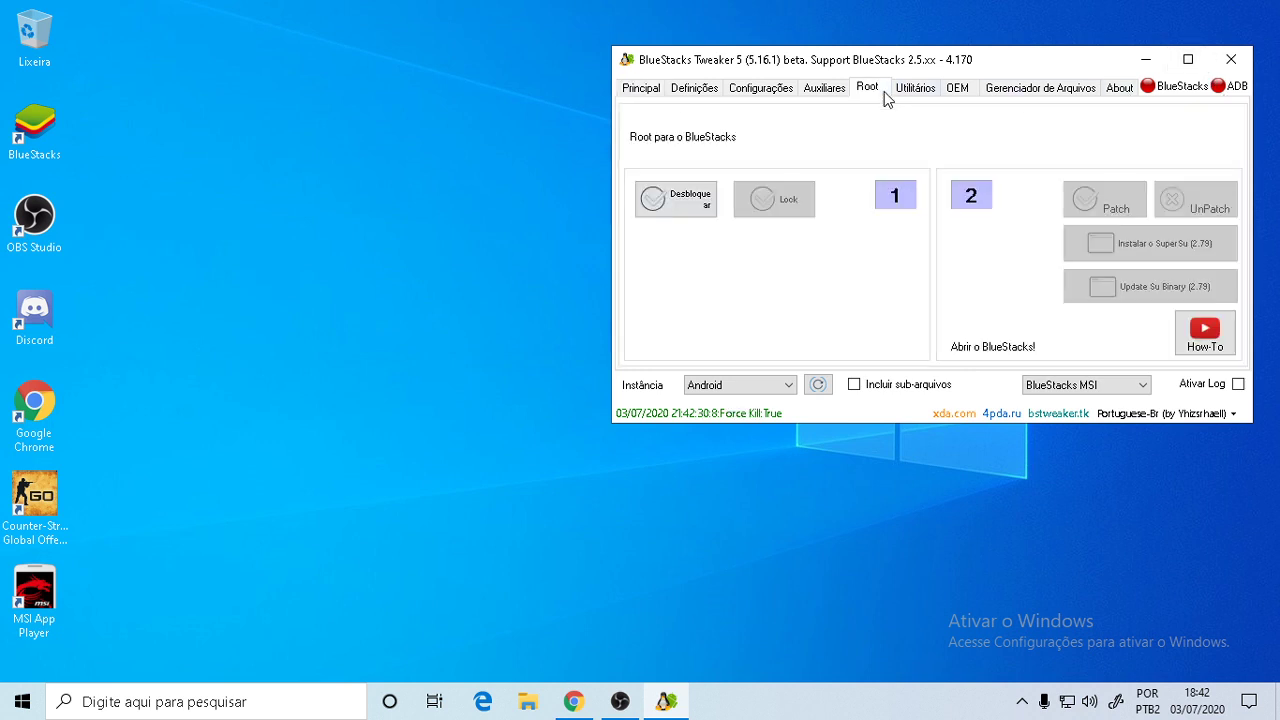
left_click(665, 199)
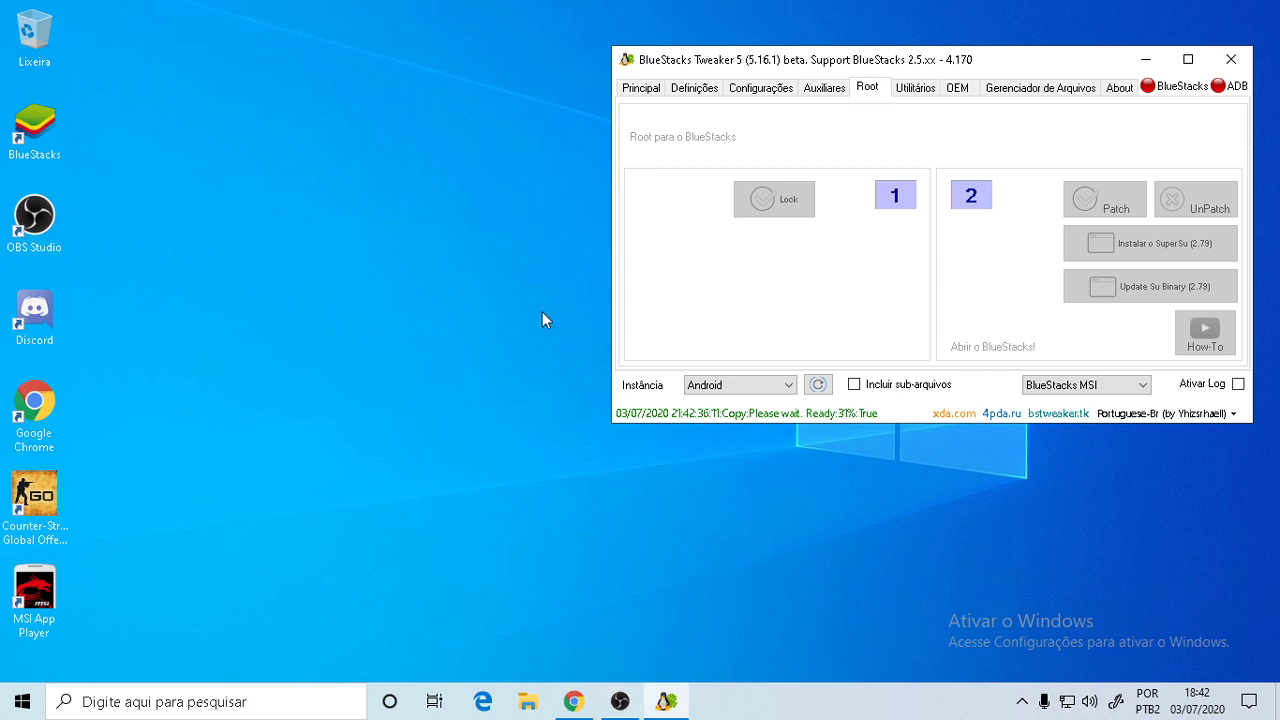
right_click(50, 3)
left_click(214, 92)
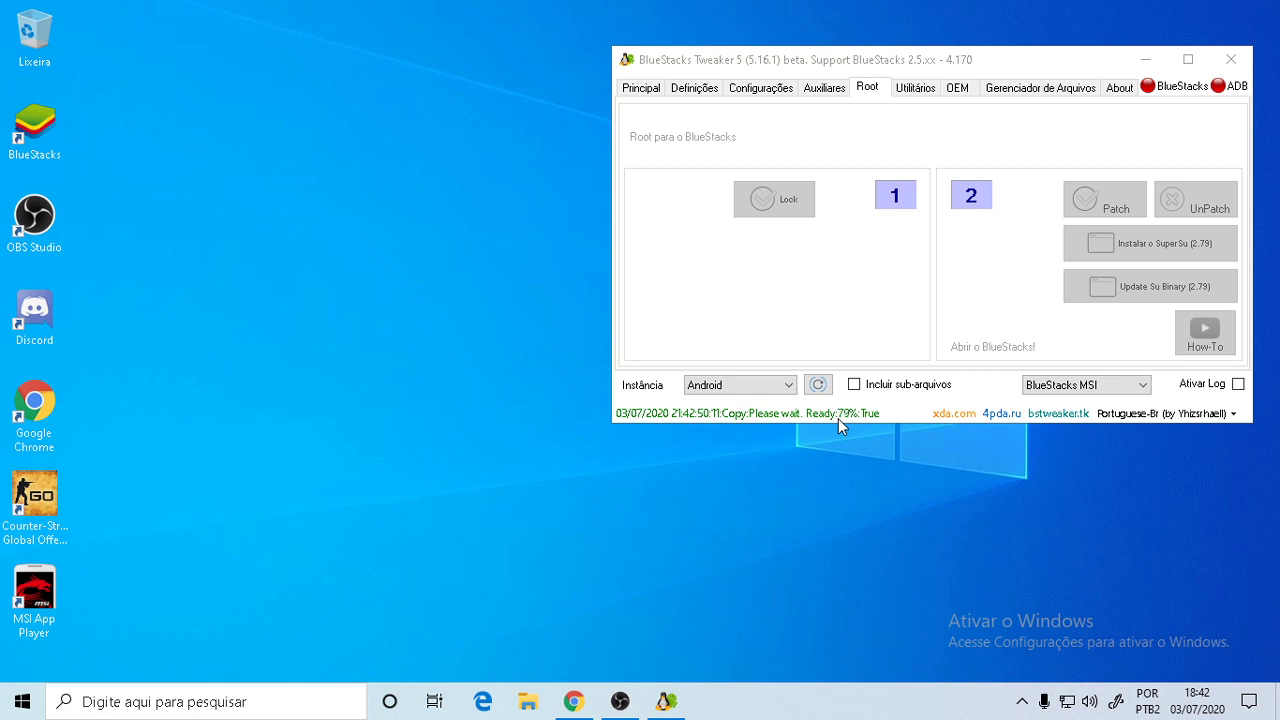
right_click(1180, 30)
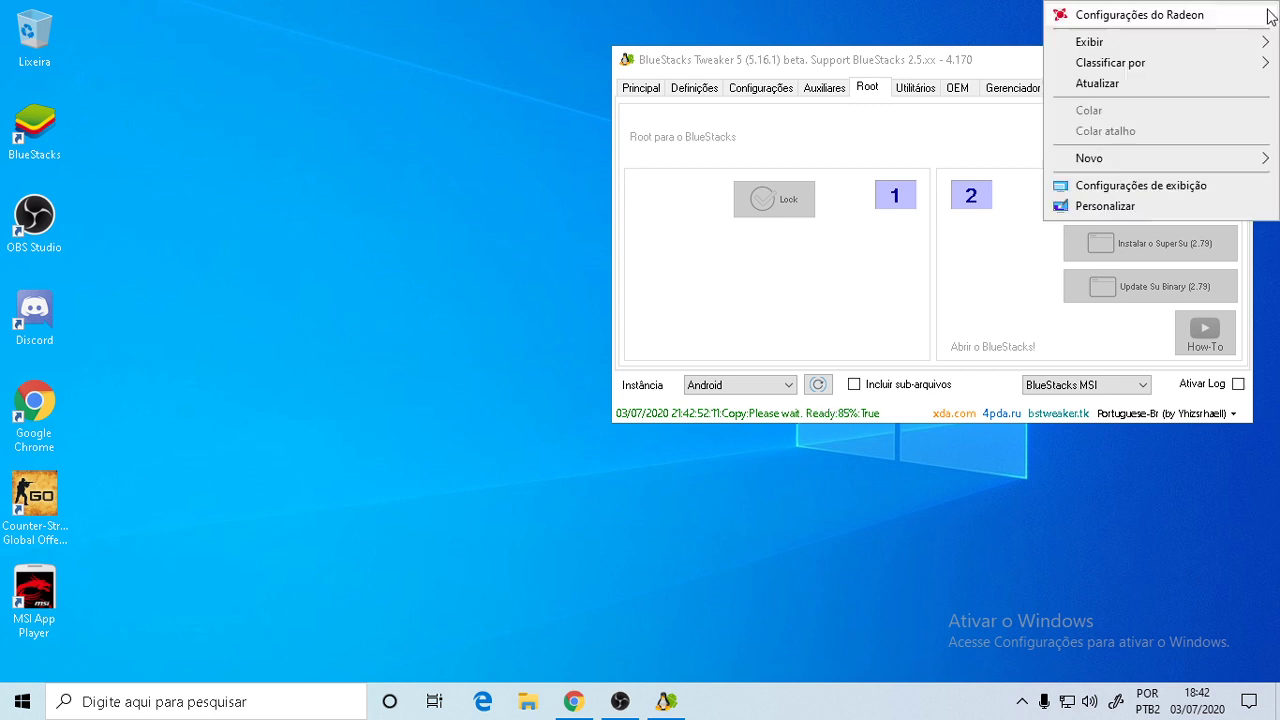
left_click(1150, 84)
left_click(995, 60)
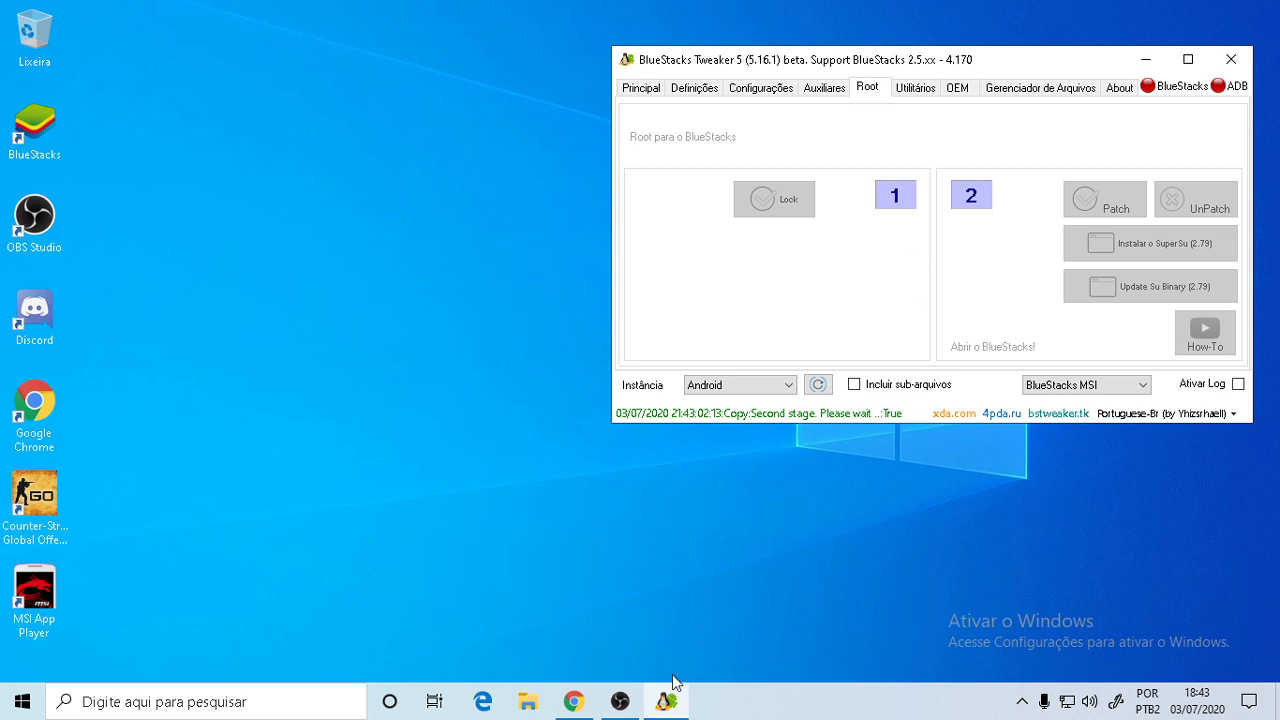
left_click(573, 701)
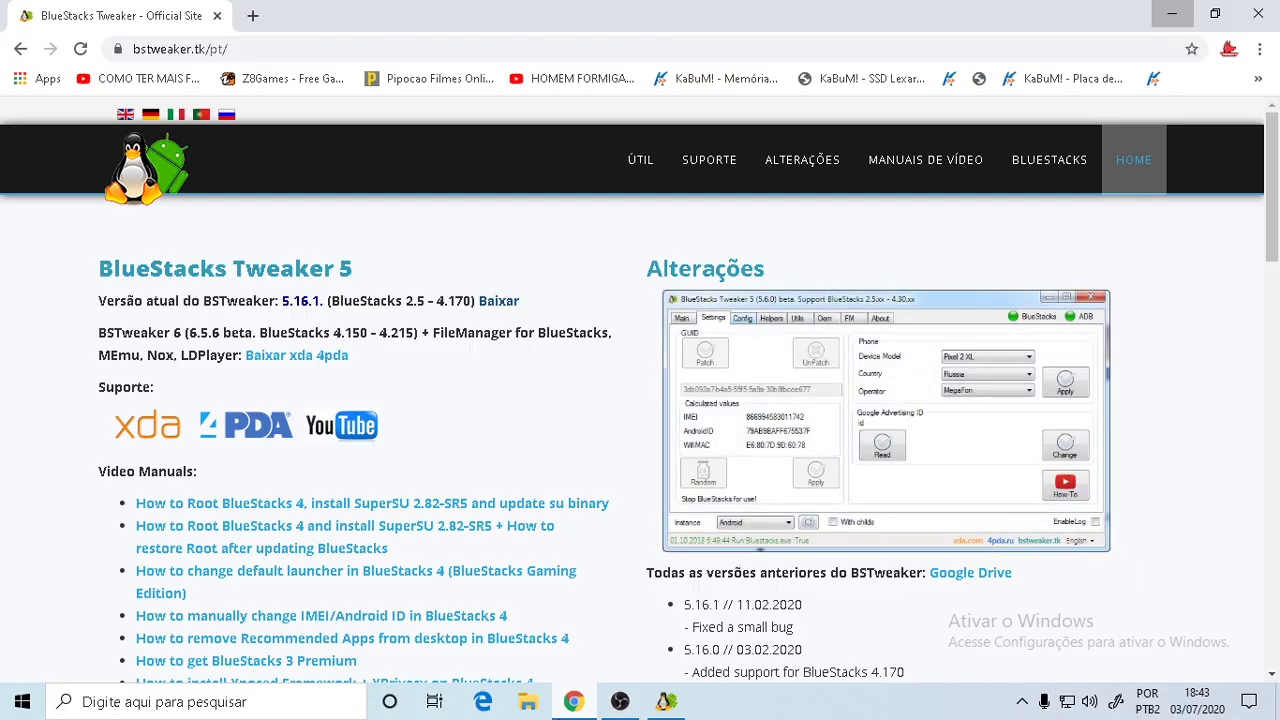
left_click(1172, 14)
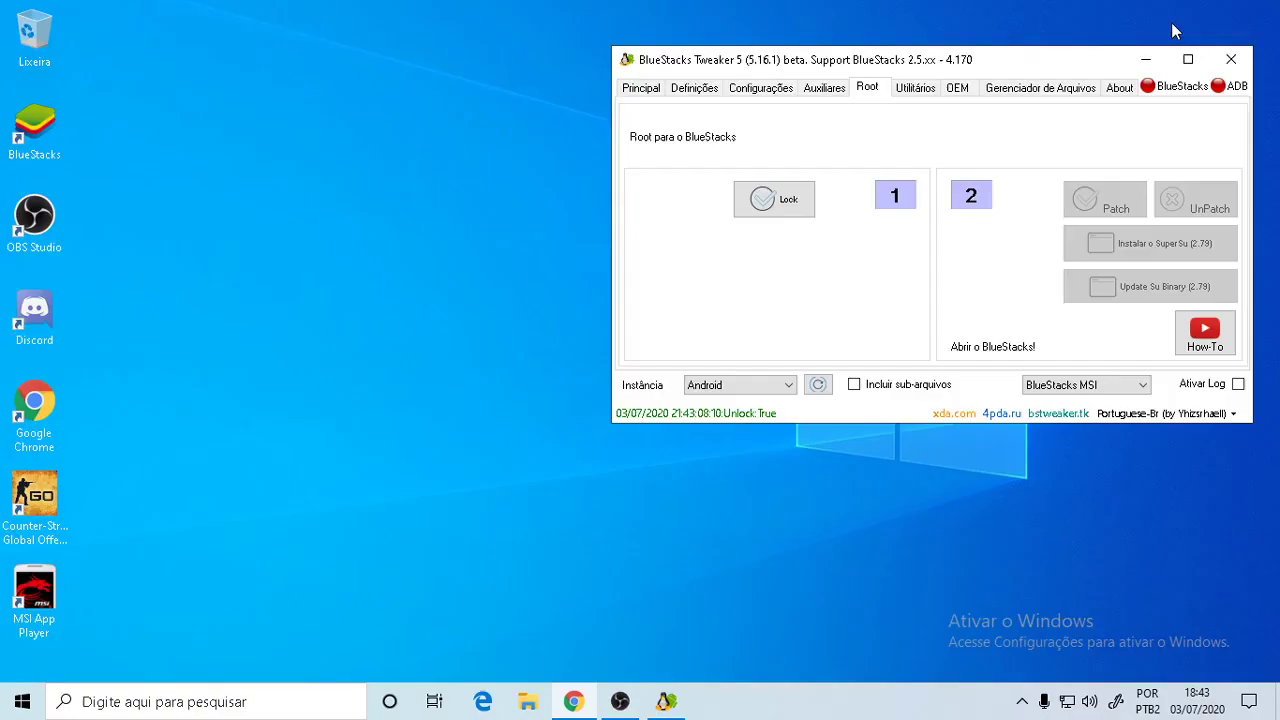
key("Menu")
left_click(178, 84)
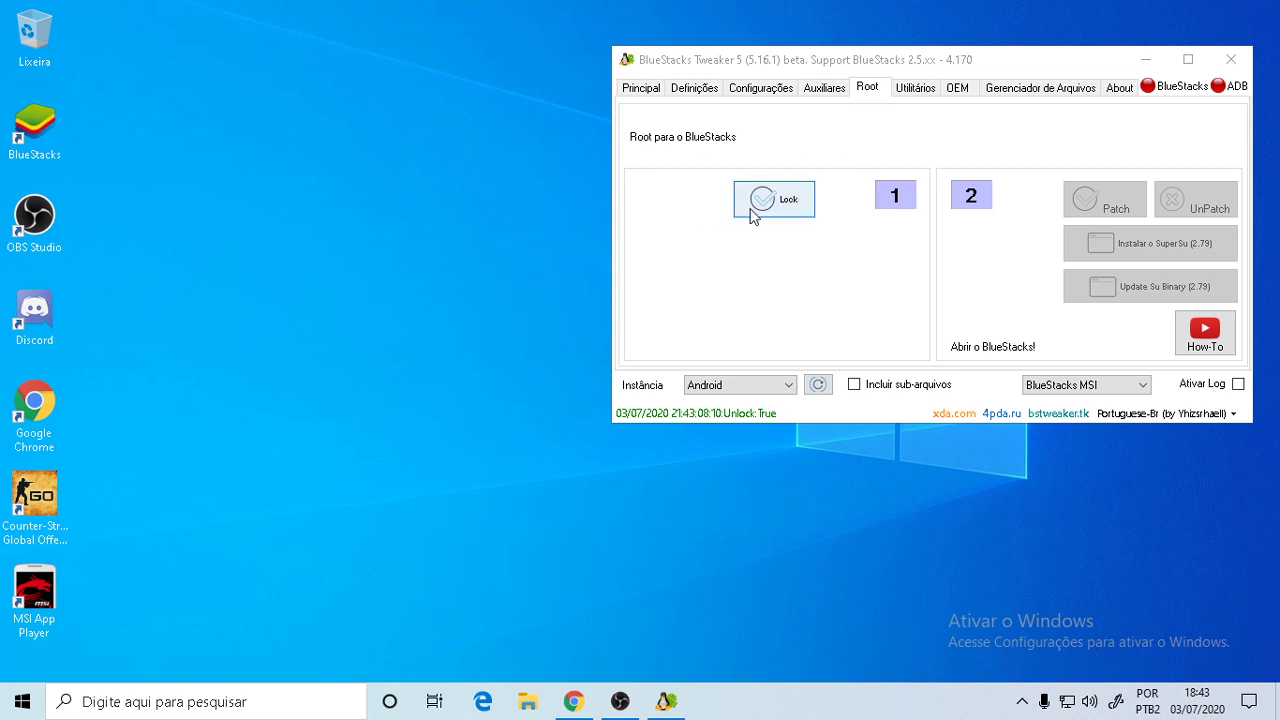
Start MSI App Player from the Tweaker and refresh the desktop while it loads
left_click(647, 88)
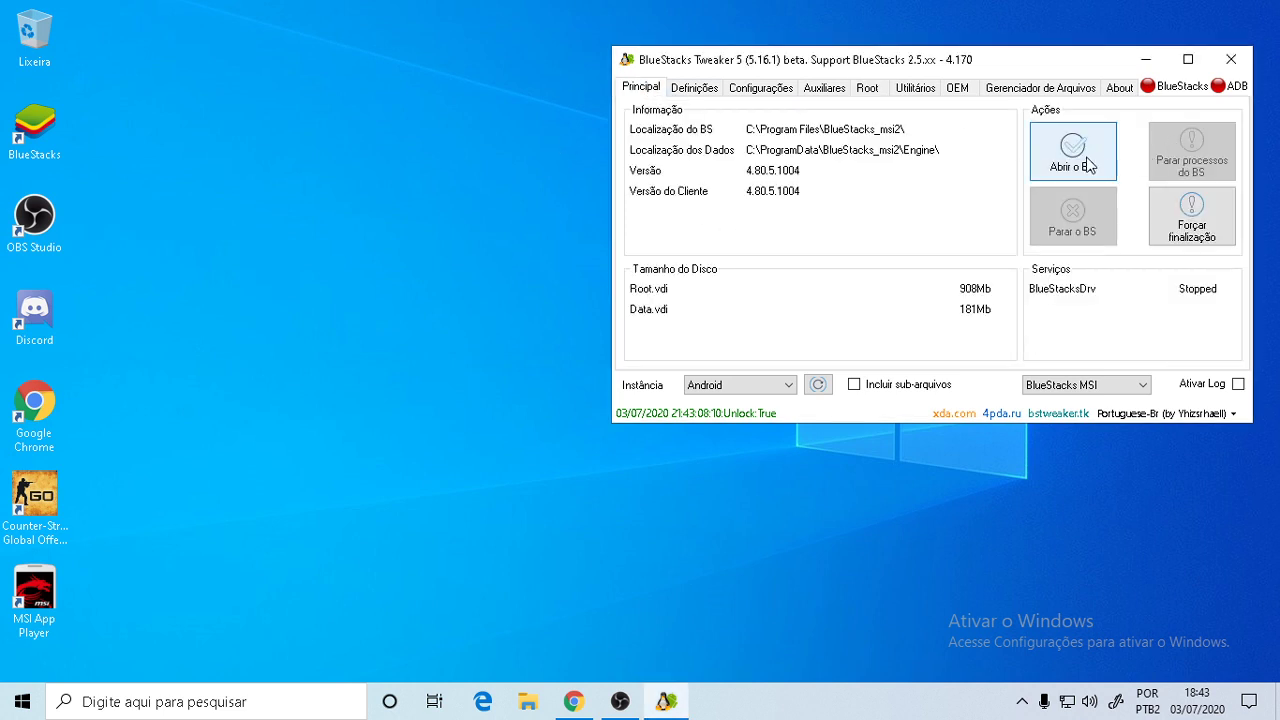
left_click(1090, 165)
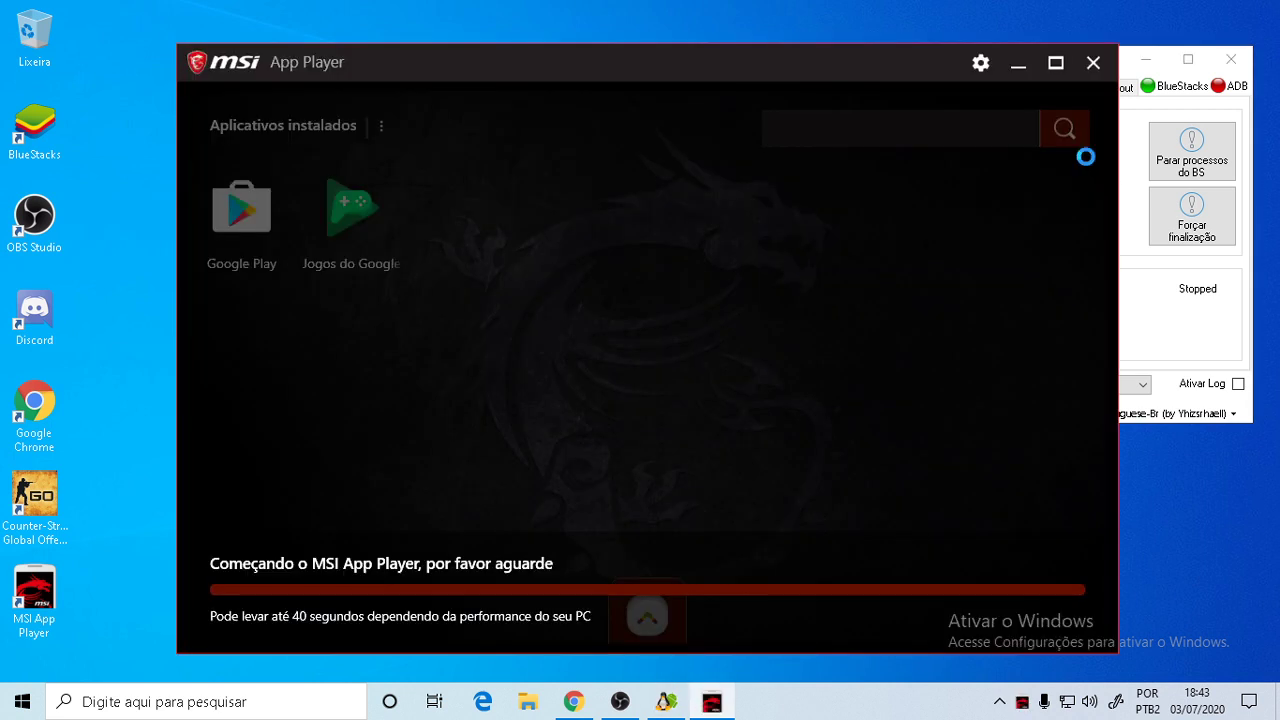
right_click(2, 2)
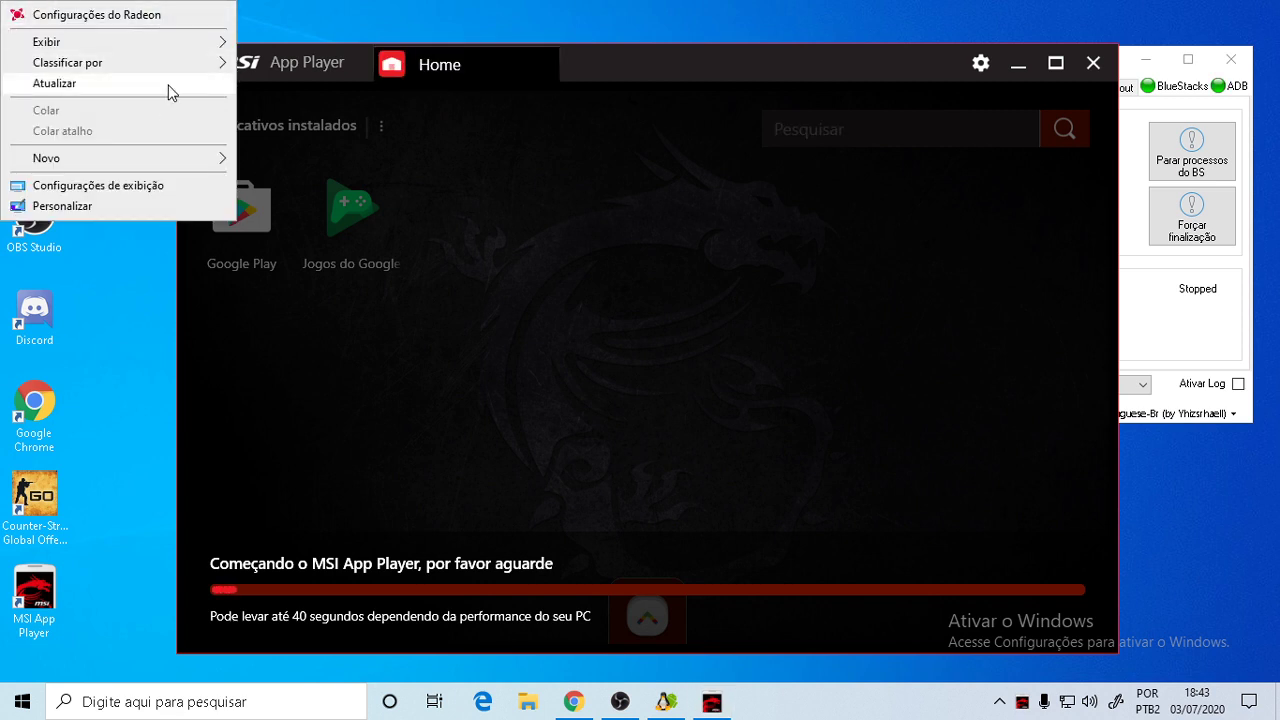
left_click(168, 85)
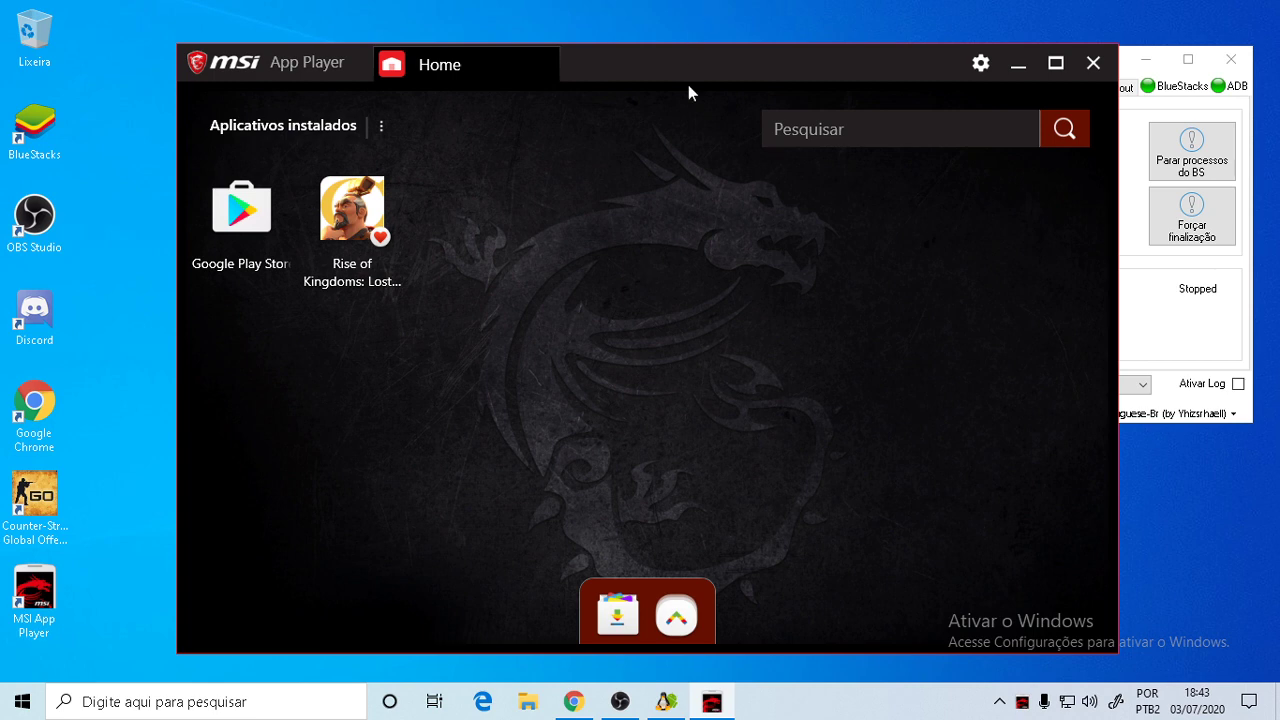
Bring the Tweaker forward, apply the root patch and install SuperSU (2.79) in the emulator
left_click(1206, 345)
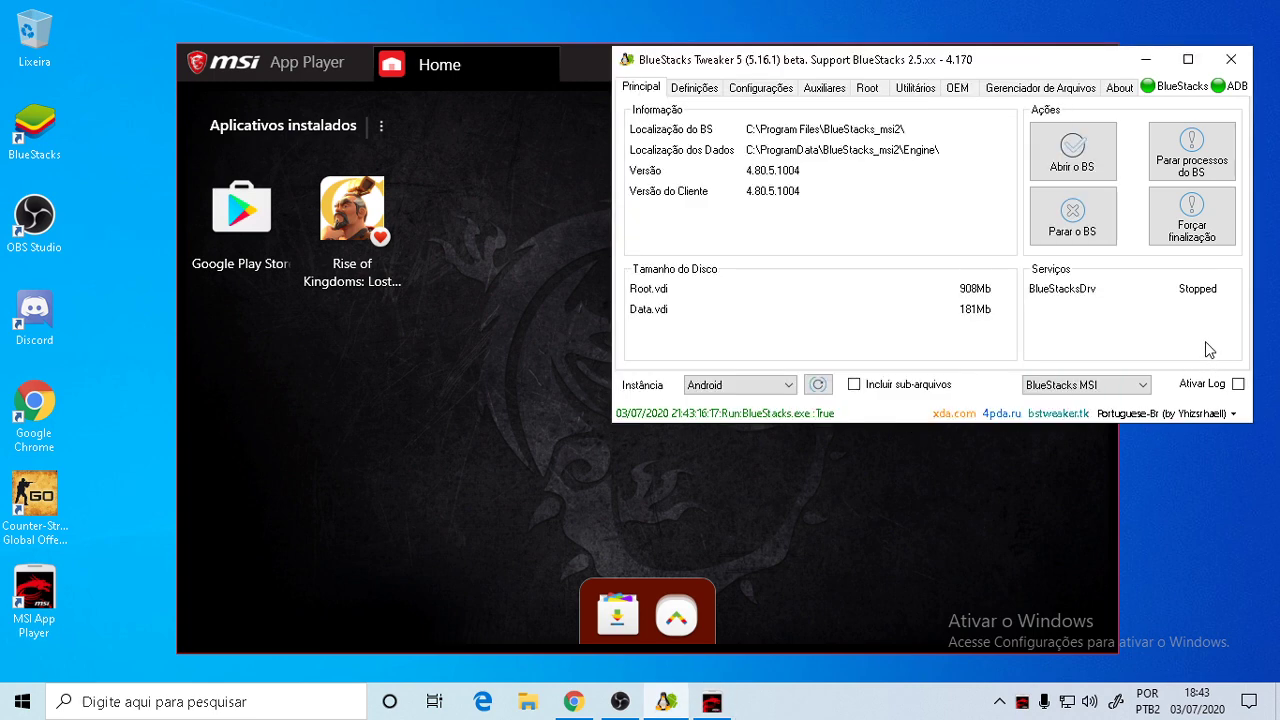
left_click(866, 90)
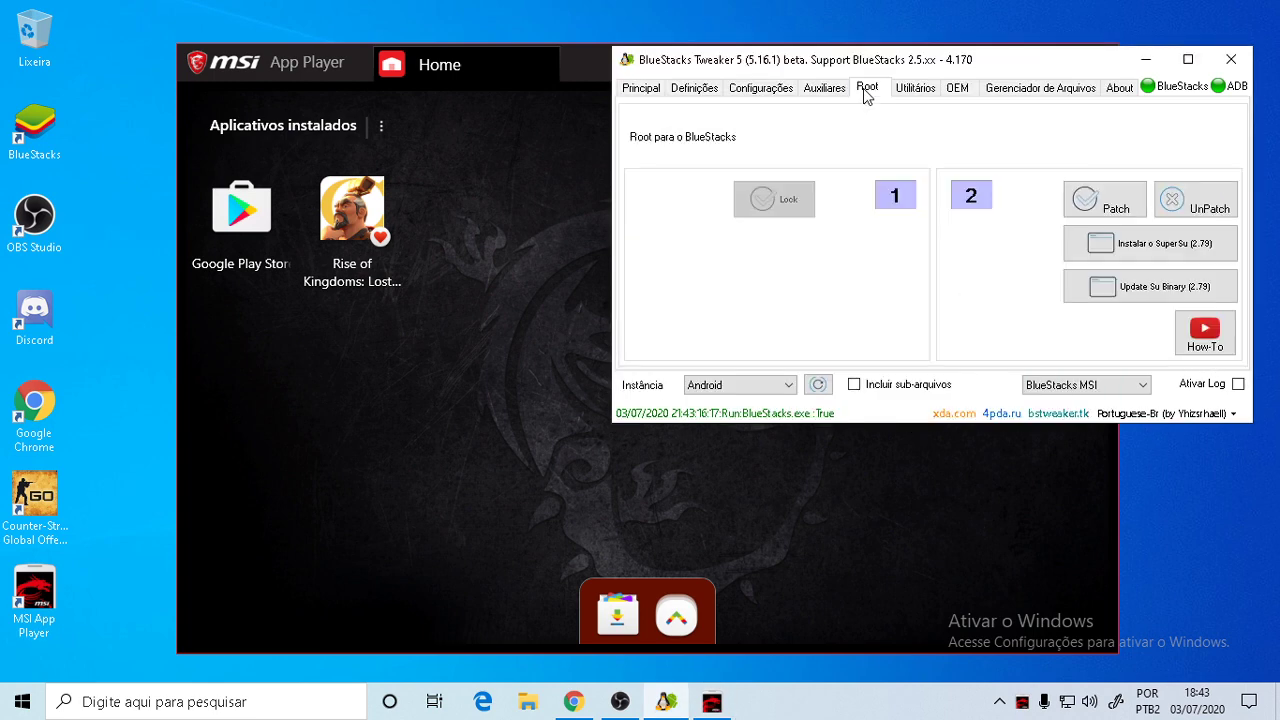
left_click(1091, 201)
left_click(1134, 252)
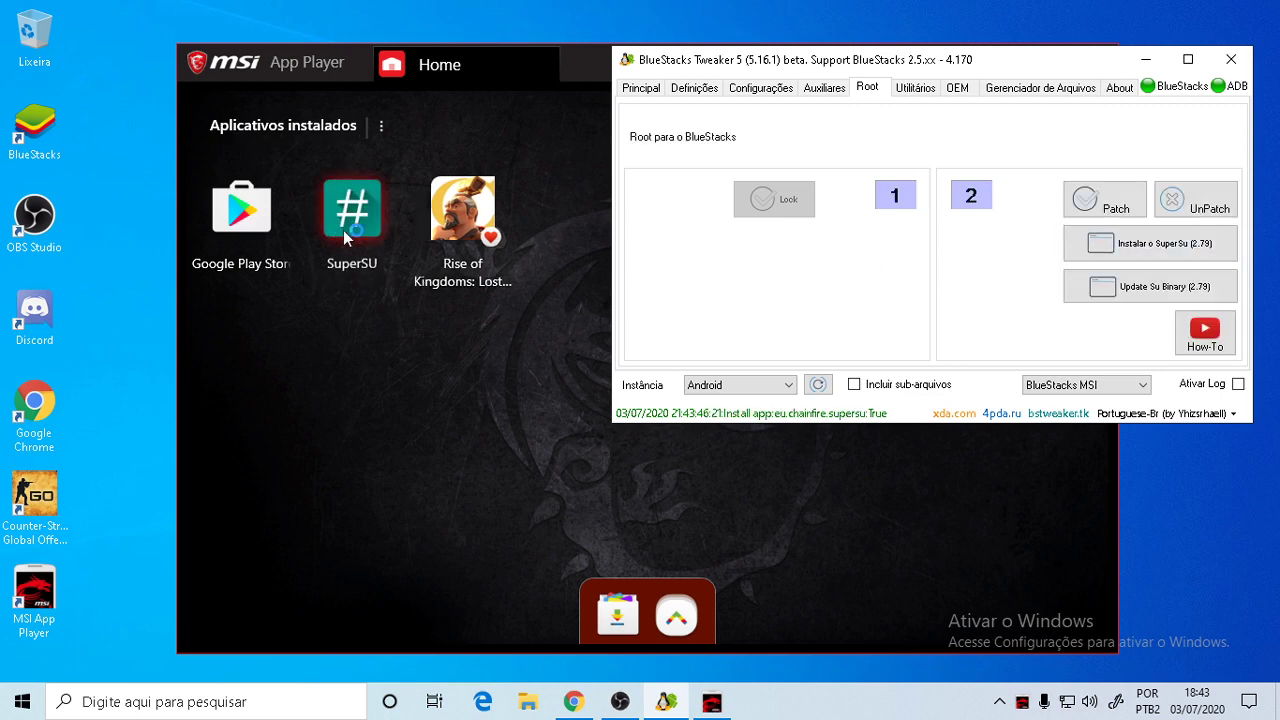
Open SuperSU in the emulator as Expert and install the SU binary with the Normal method
left_click_drag(105, 35, 34, 32)
left_click(381, 126)
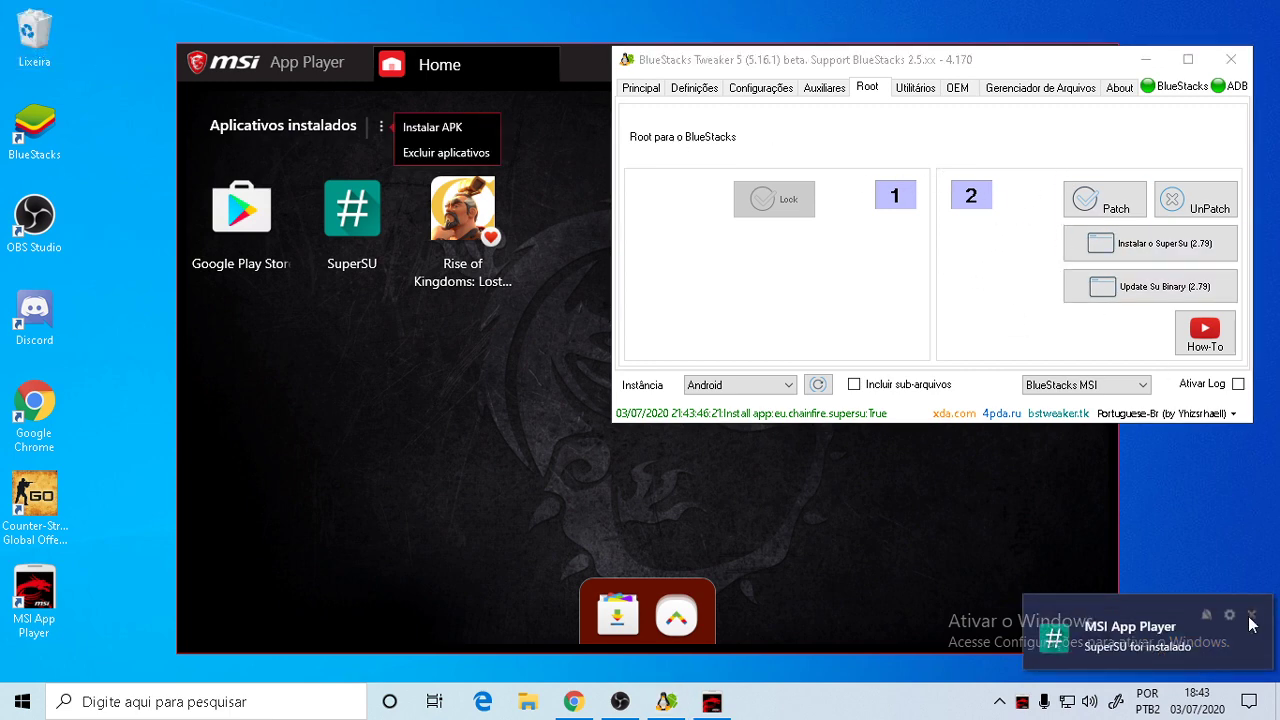
left_click(1140, 636)
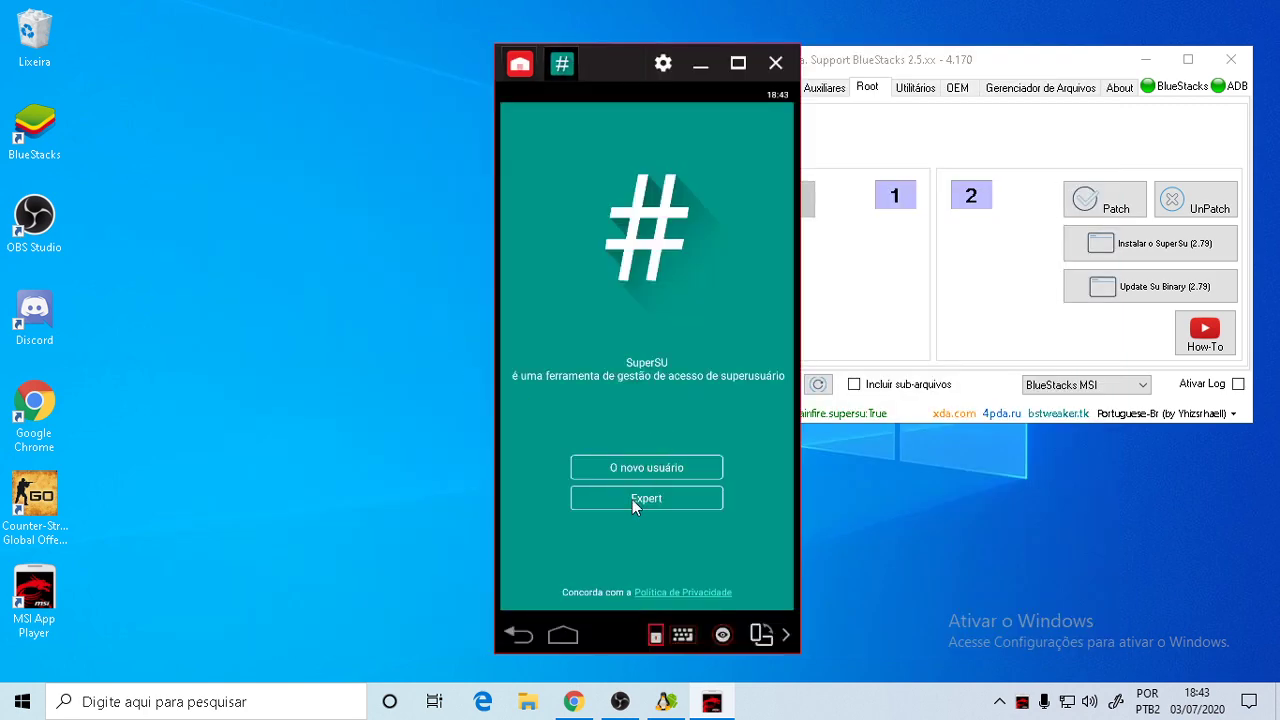
left_click(632, 499)
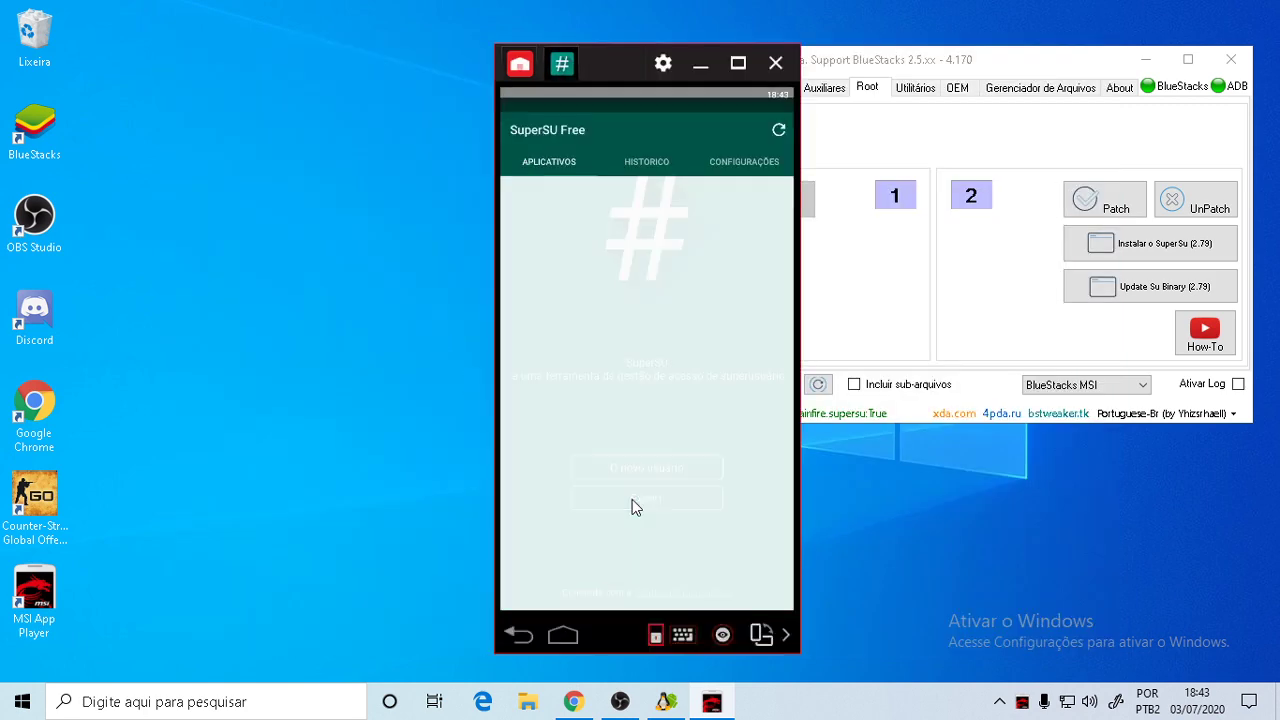
left_click(730, 391)
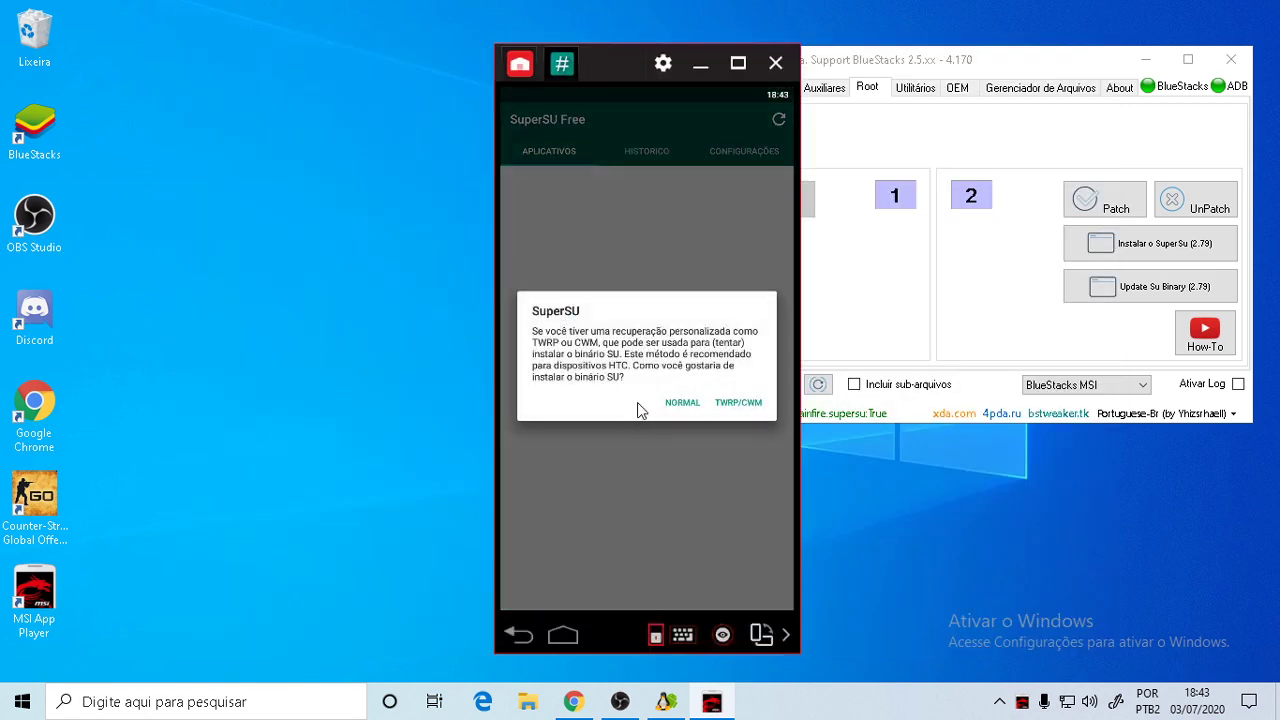
left_click(689, 408)
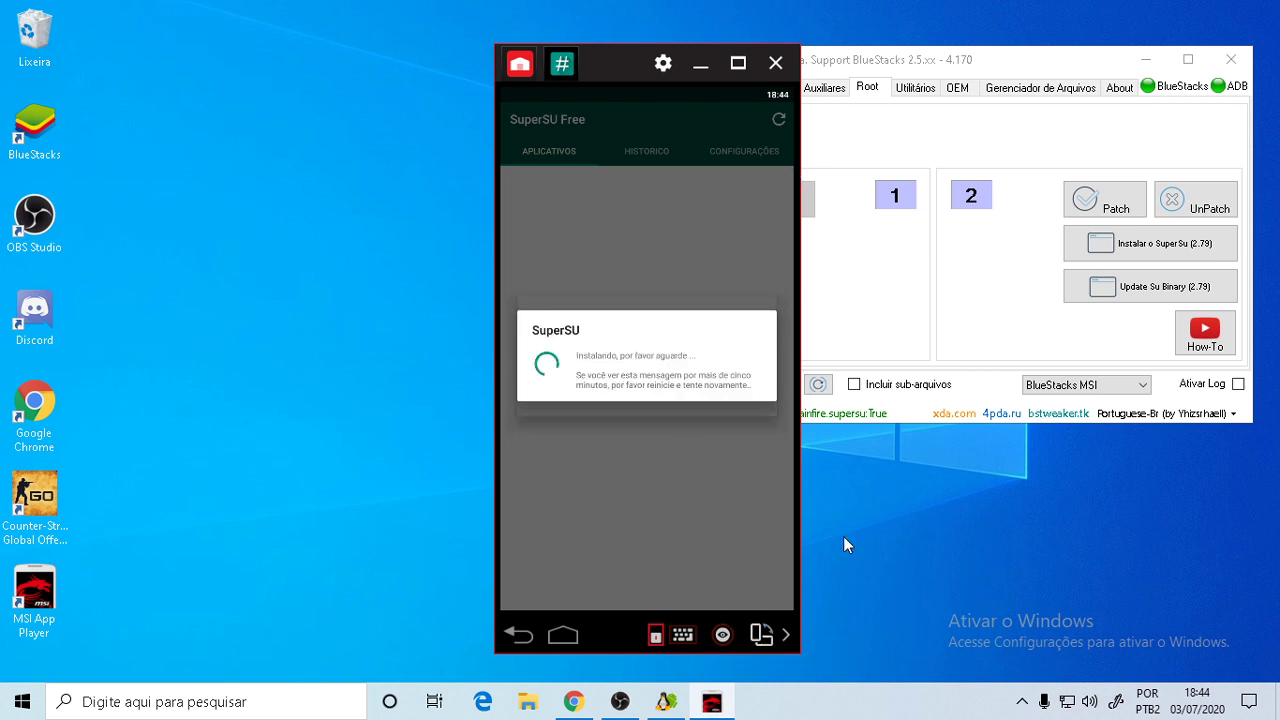
Permanently delete the SuperSU shortcut from the desktop and refresh the desktop
right_click(1045, 4)
left_click(1205, 88)
right_click(65, 25)
left_click(114, 54)
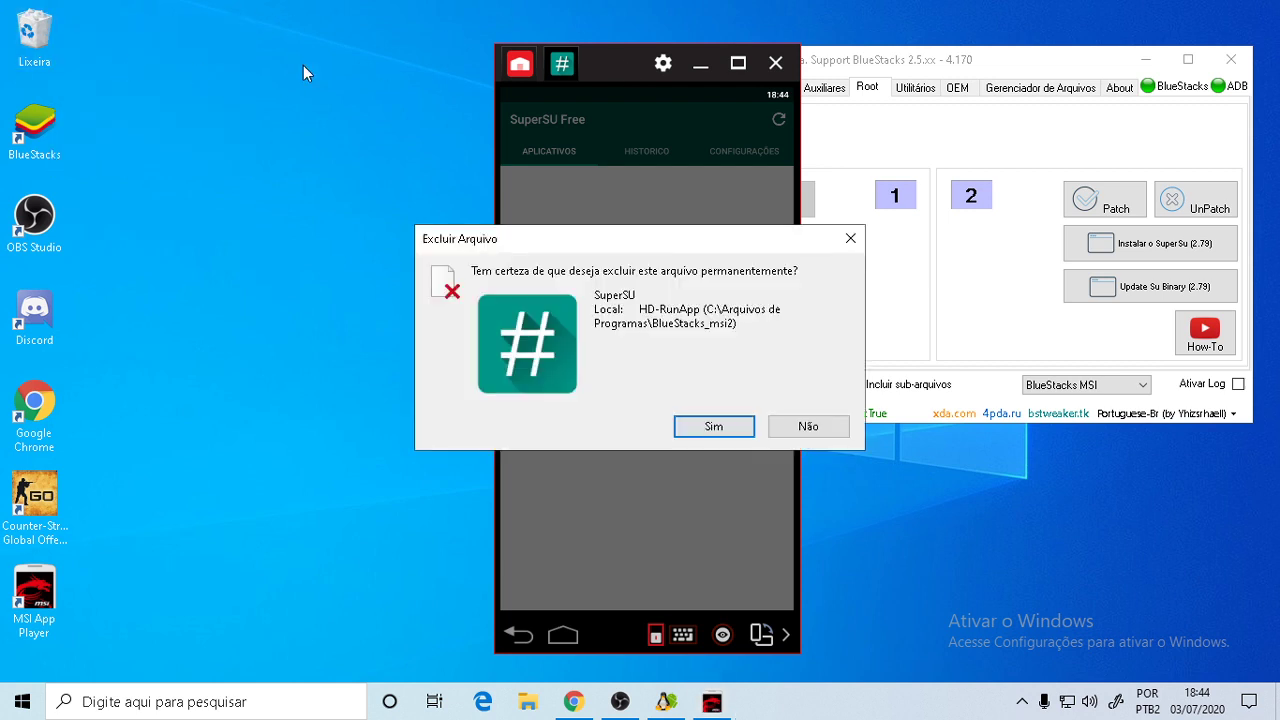
left_click(717, 424)
right_click(443, 155)
left_click(608, 236)
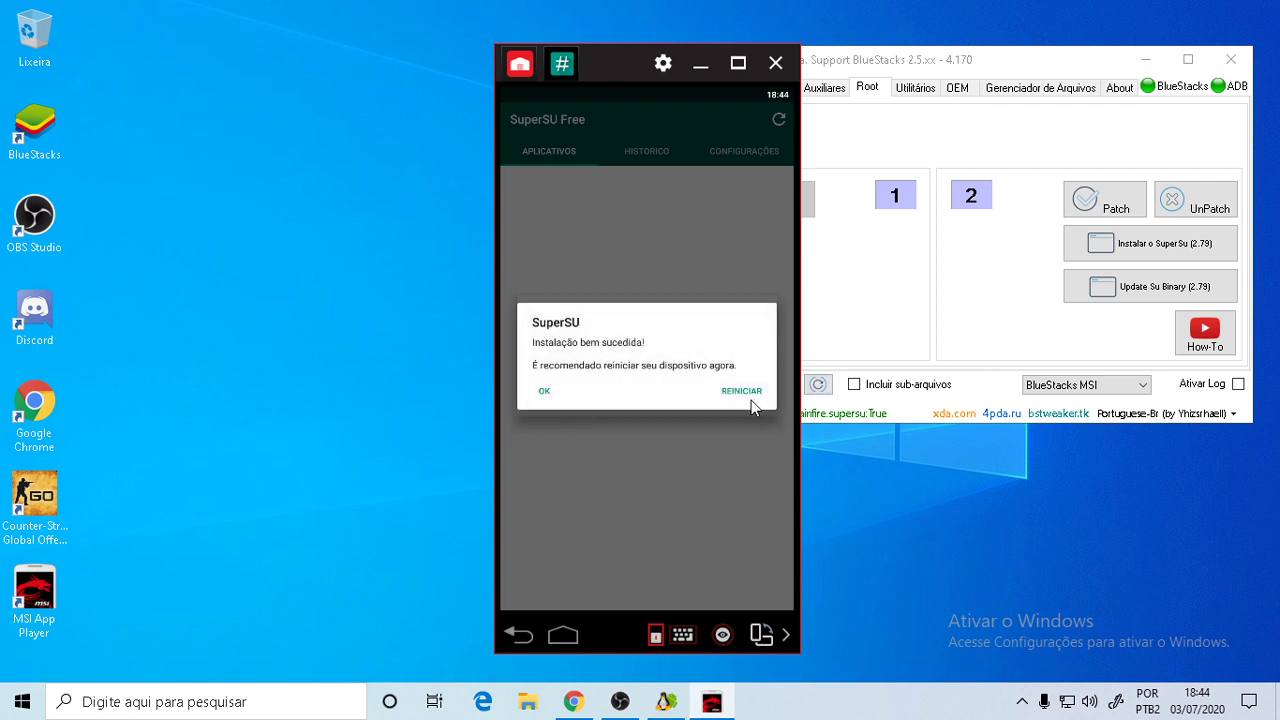
Leave SuperSU for the MSI App Player home screen and show the main page of BlueStacks Tweaker
left_click(570, 55)
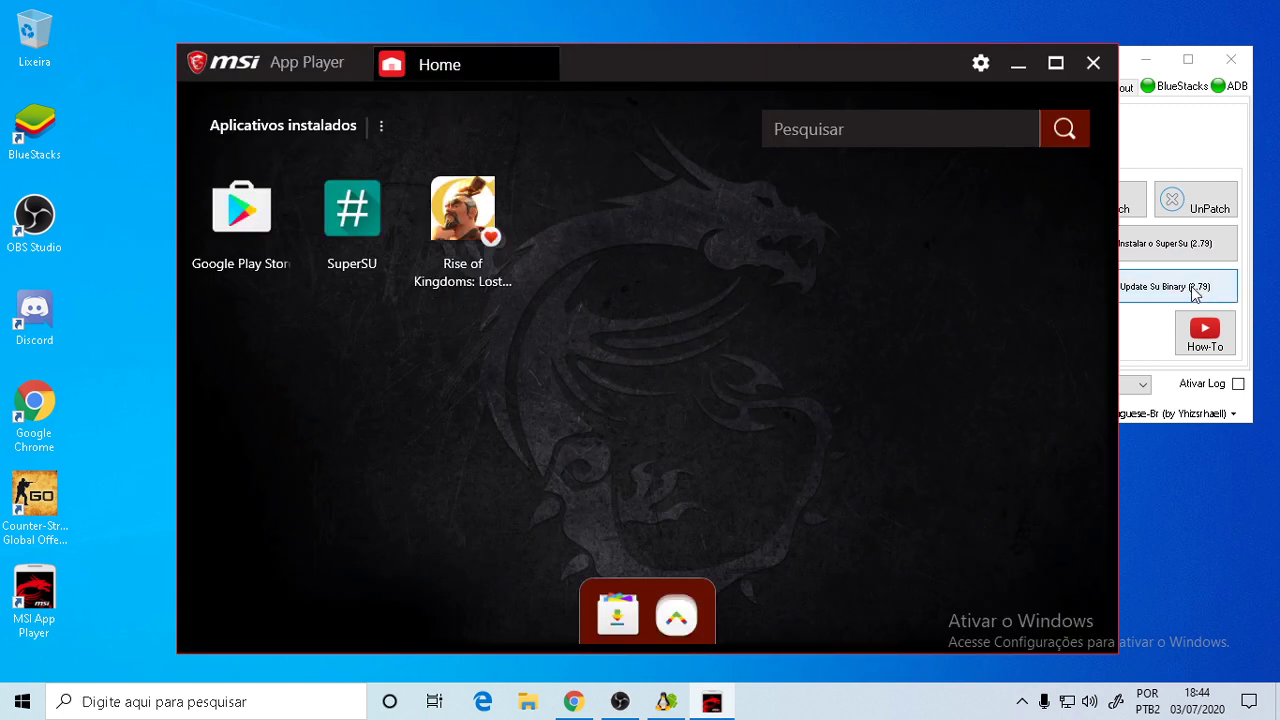
left_click(1145, 348)
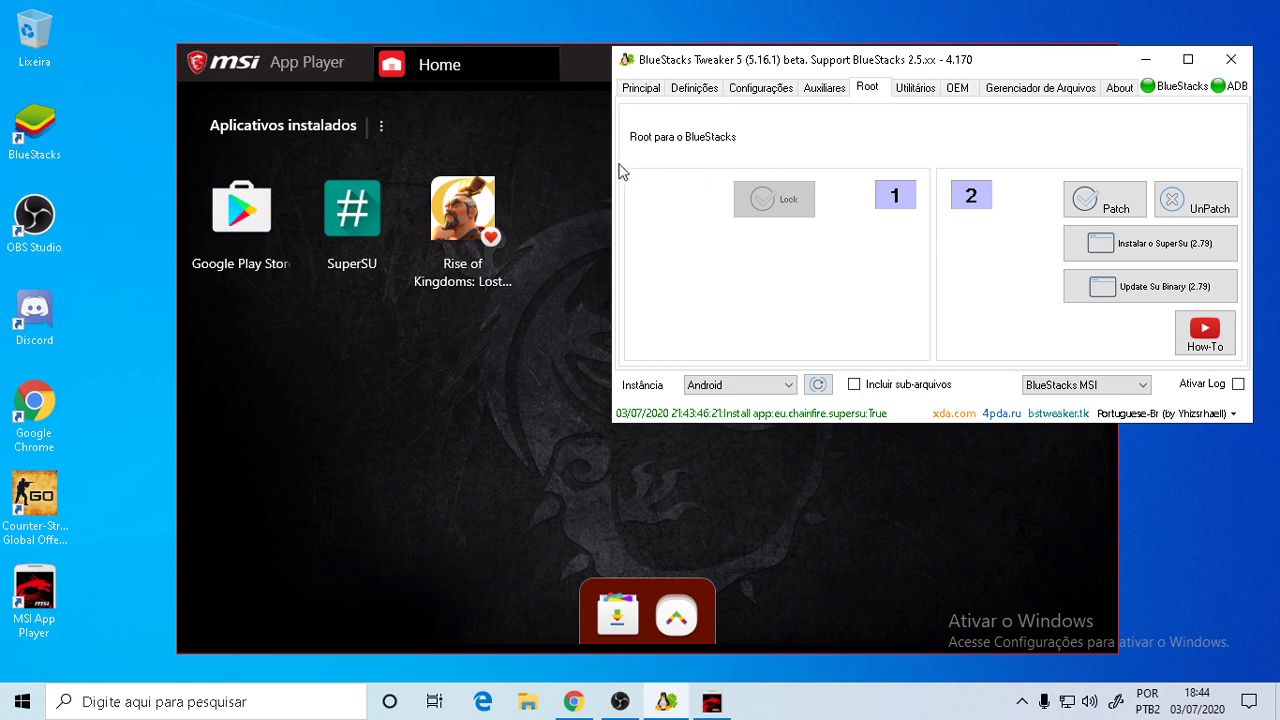
left_click(638, 88)
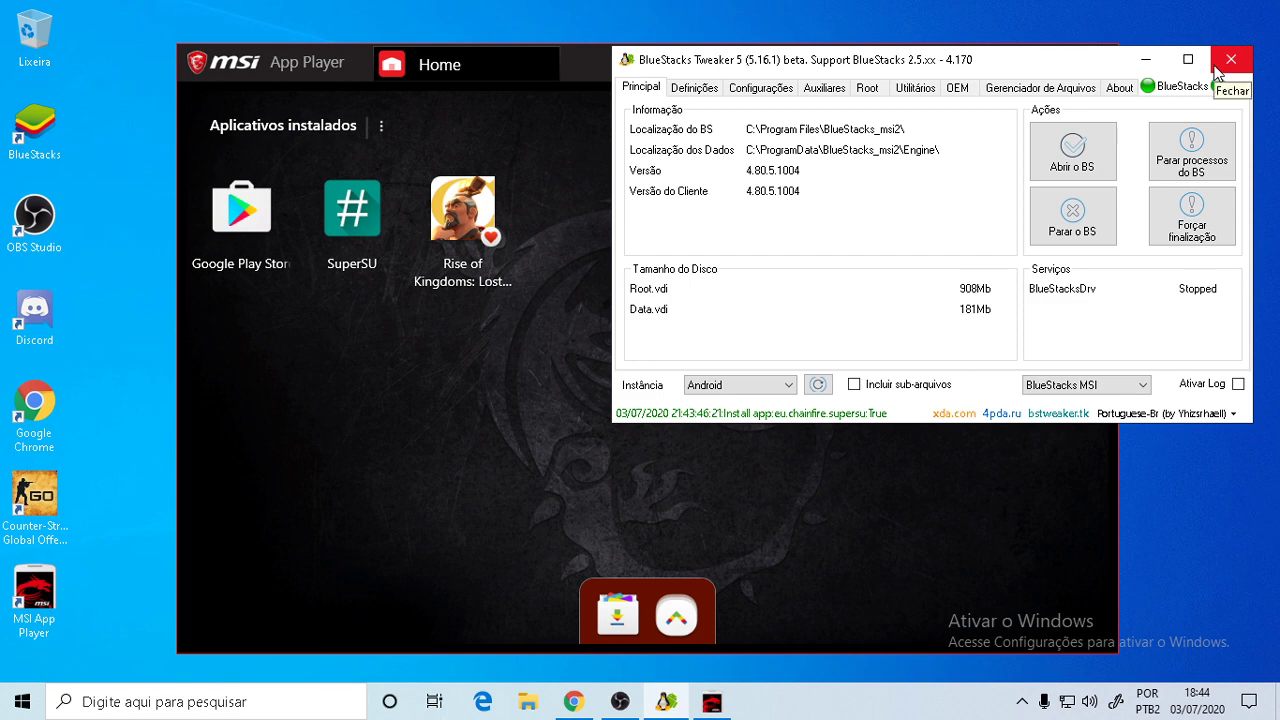
Minimize the BlueStacks Tweaker window and refresh the desktop, leaving MSI App Player in front
left_click(1146, 59)
right_click(860, 2)
left_click(912, 85)
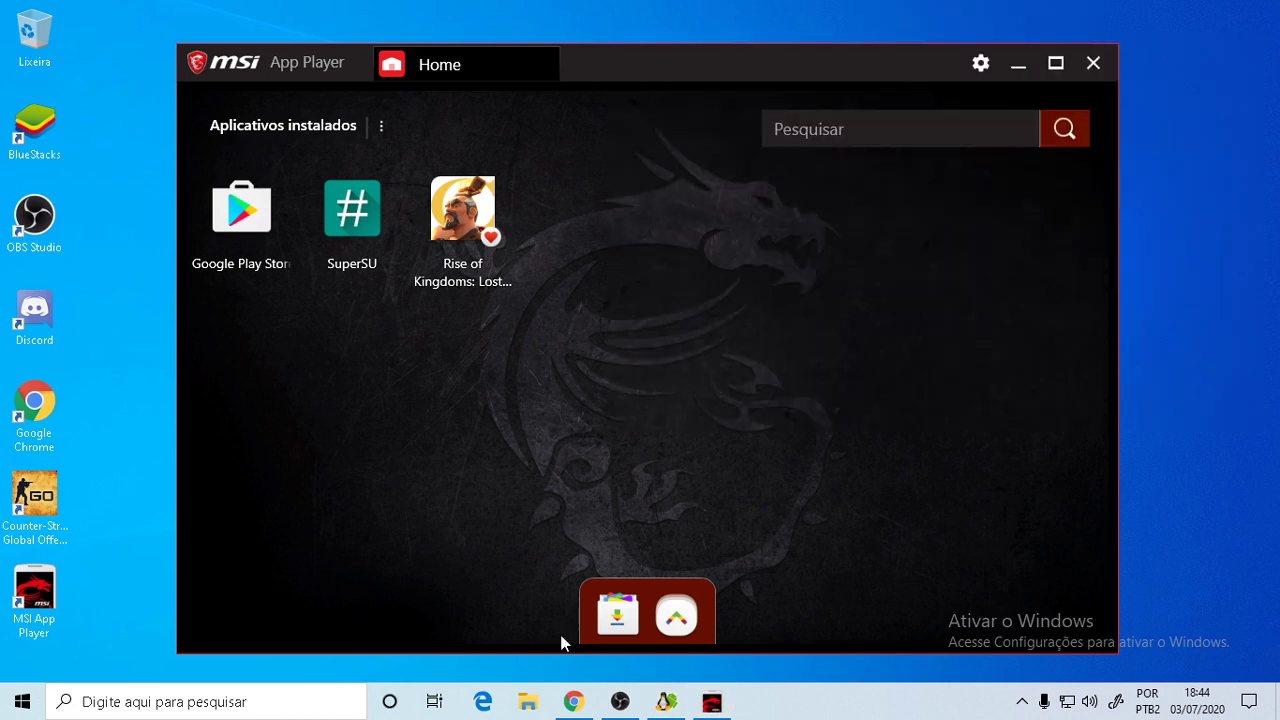
left_click(535, 705)
left_click(1139, 132)
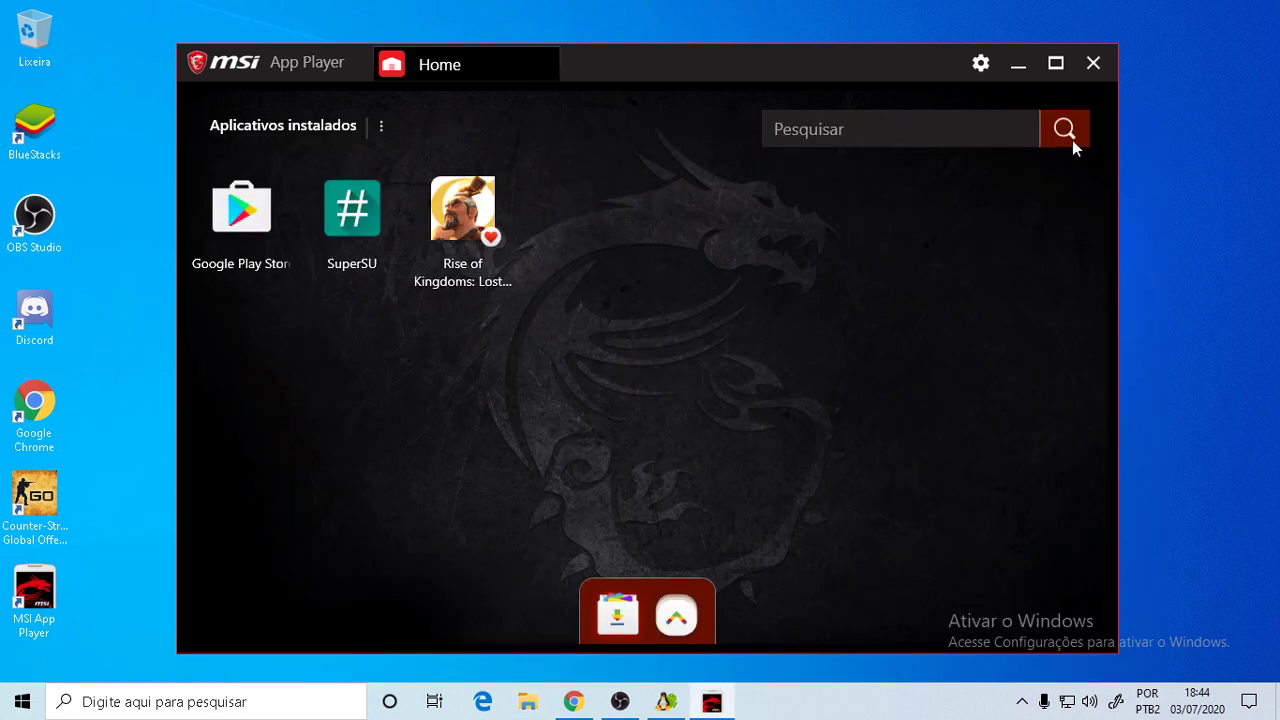
Install the APK file Color-Changer-Pro_1.11_A2zApk.Com from the APKs folder into MSI App Player
left_click(381, 126)
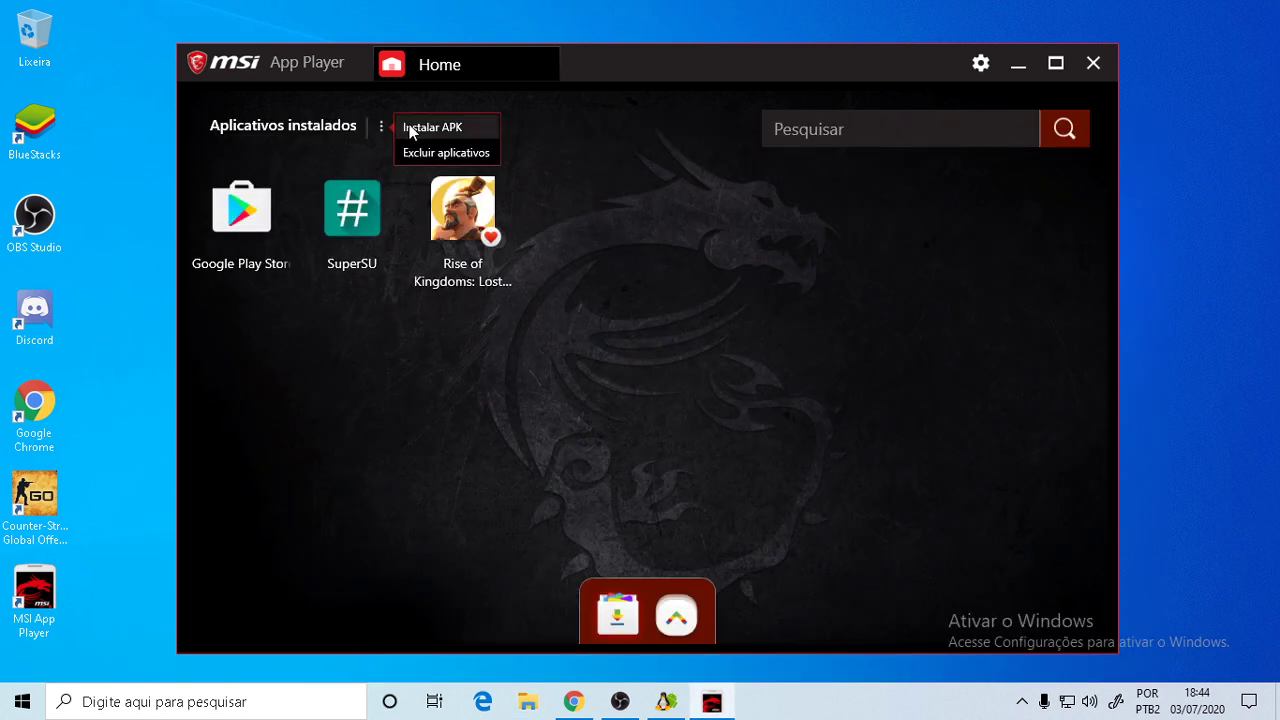
left_click(410, 125)
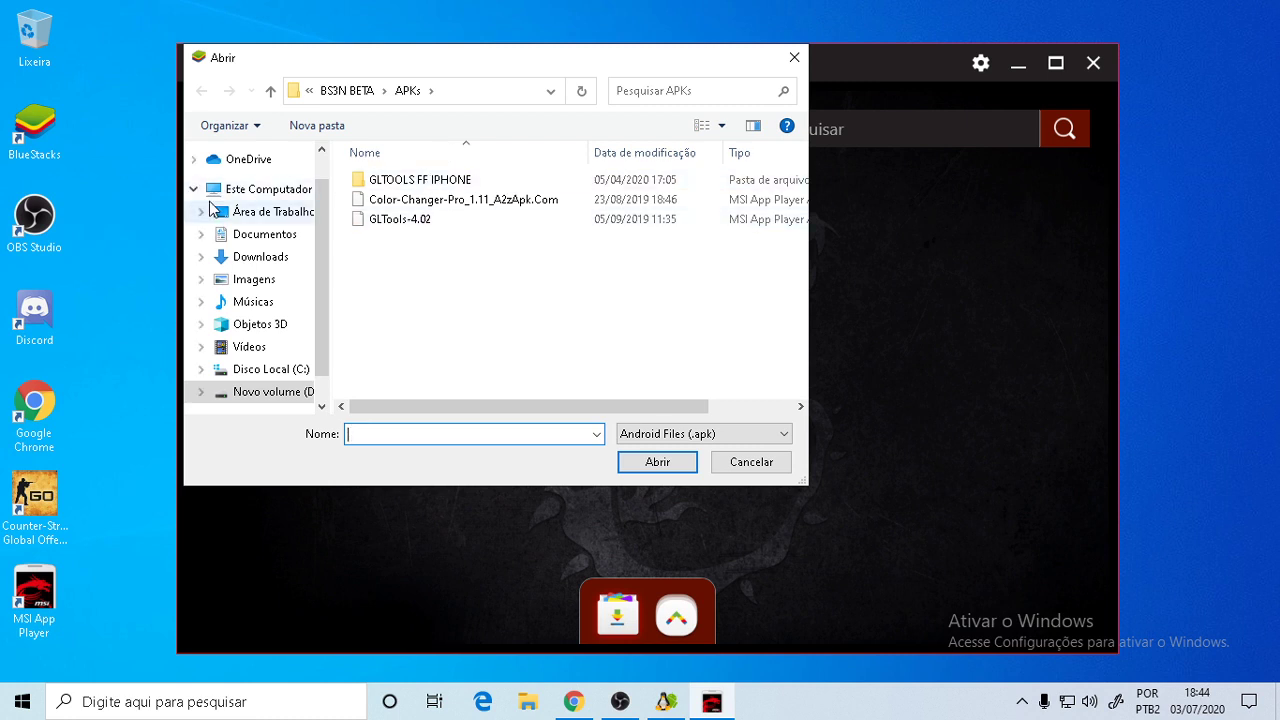
left_click(388, 222)
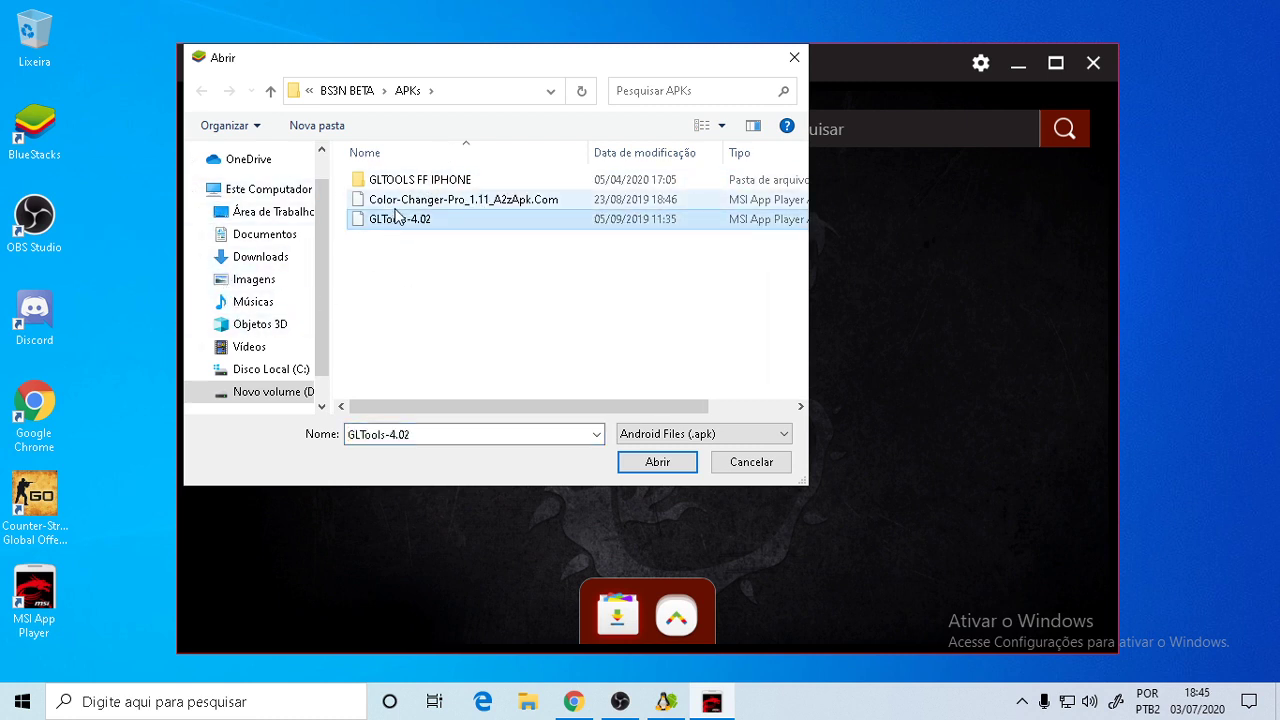
left_click(399, 204)
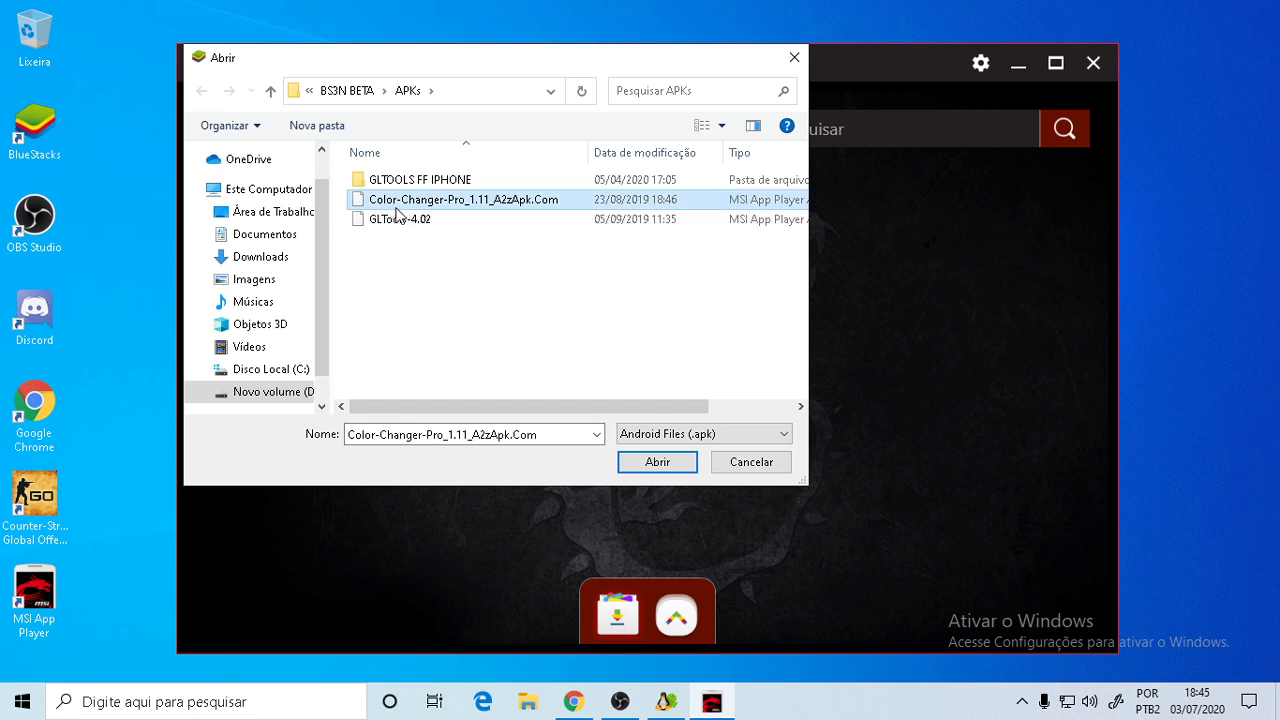
left_click(505, 220)
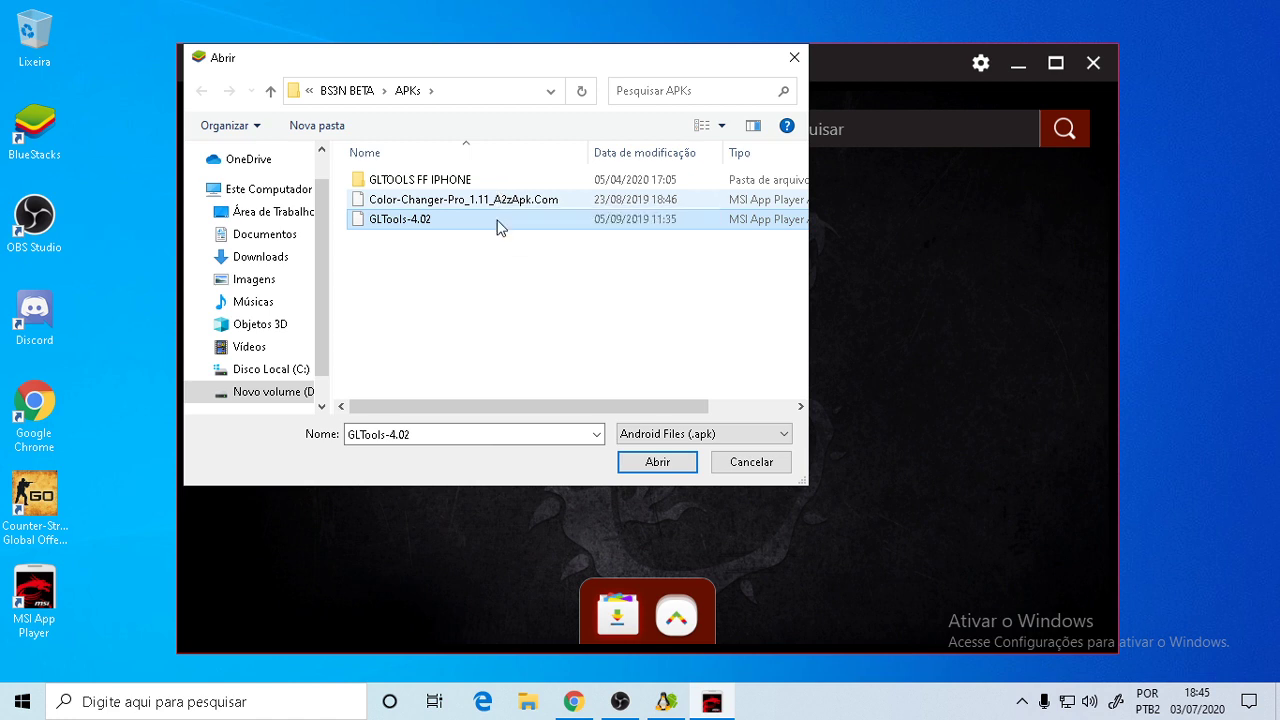
right_click(474, 261)
left_click(540, 362)
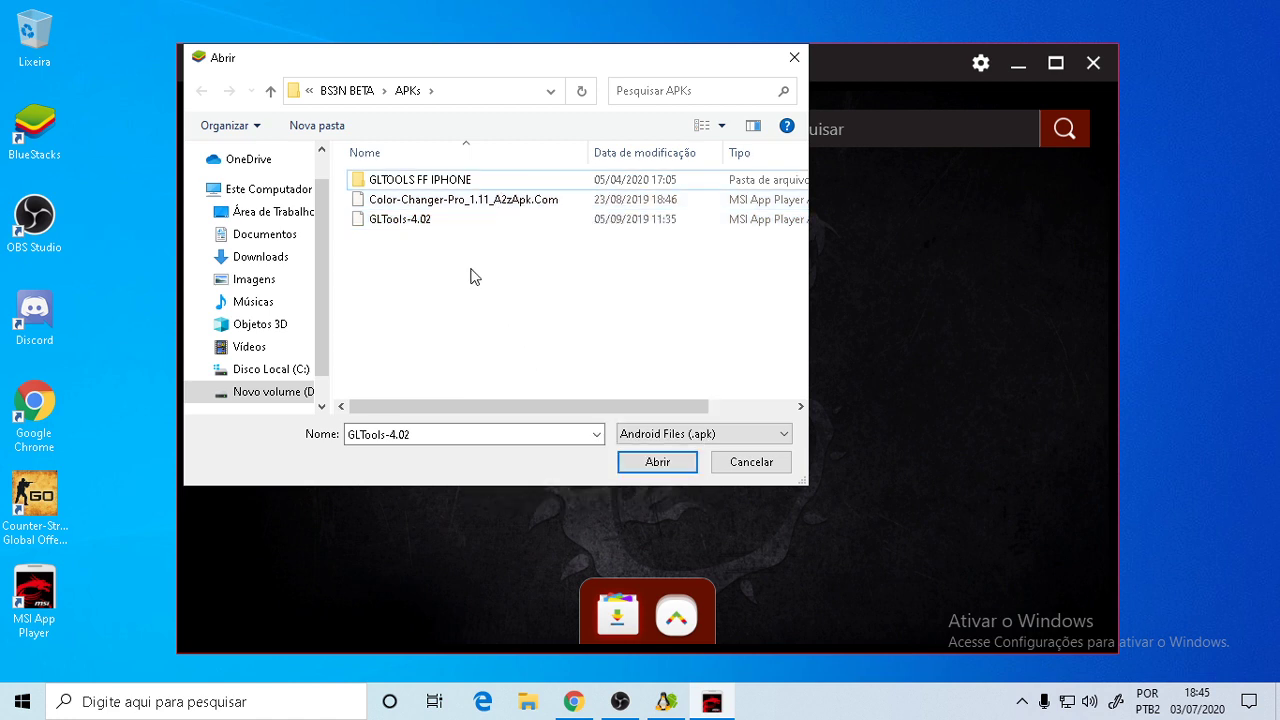
left_click(410, 228)
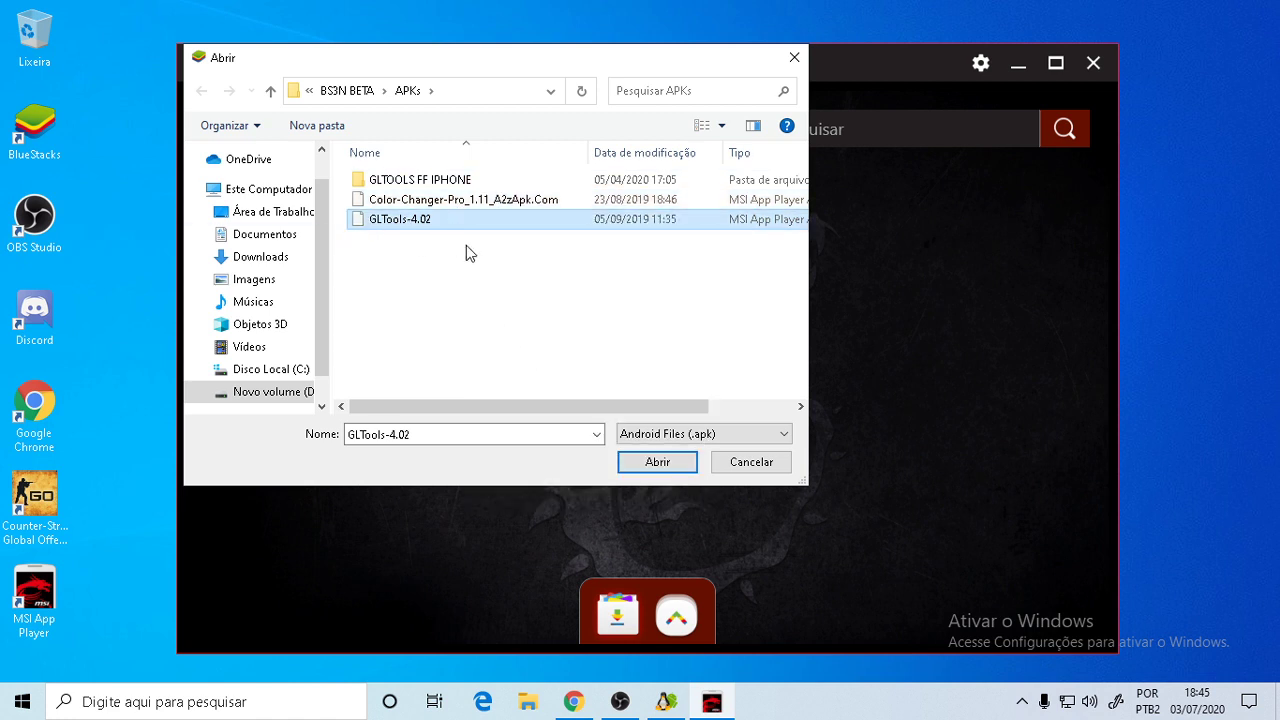
left_click(437, 203)
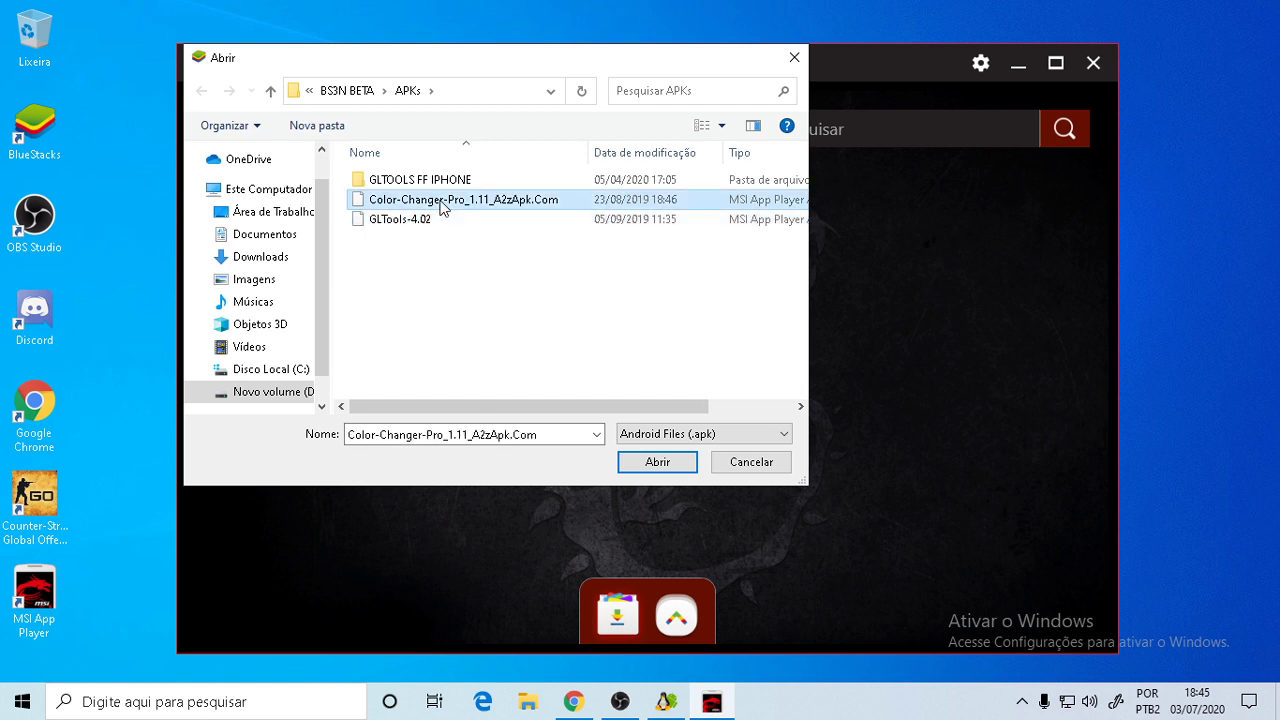
left_click(645, 465)
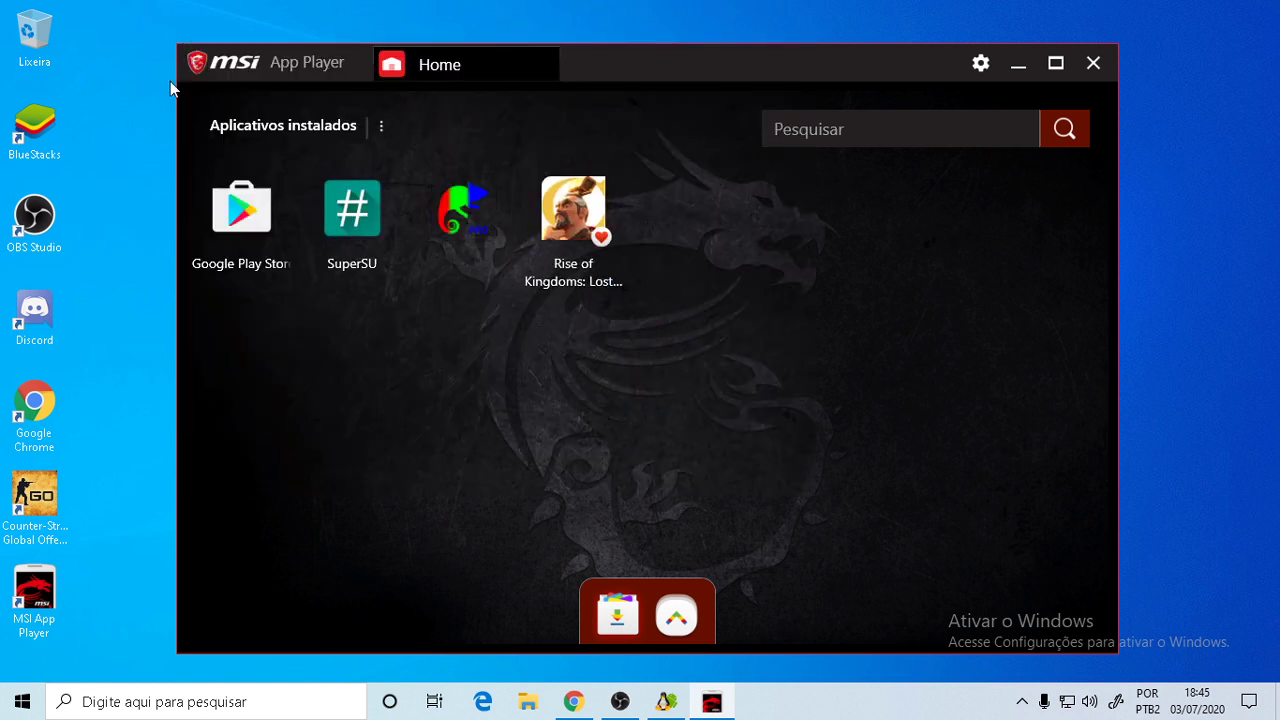
Permanently delete the Color Changer Pro shortcut from the desktop
left_click_drag(106, 42, 33, 38)
right_click(33, 38)
left_click(121, 72)
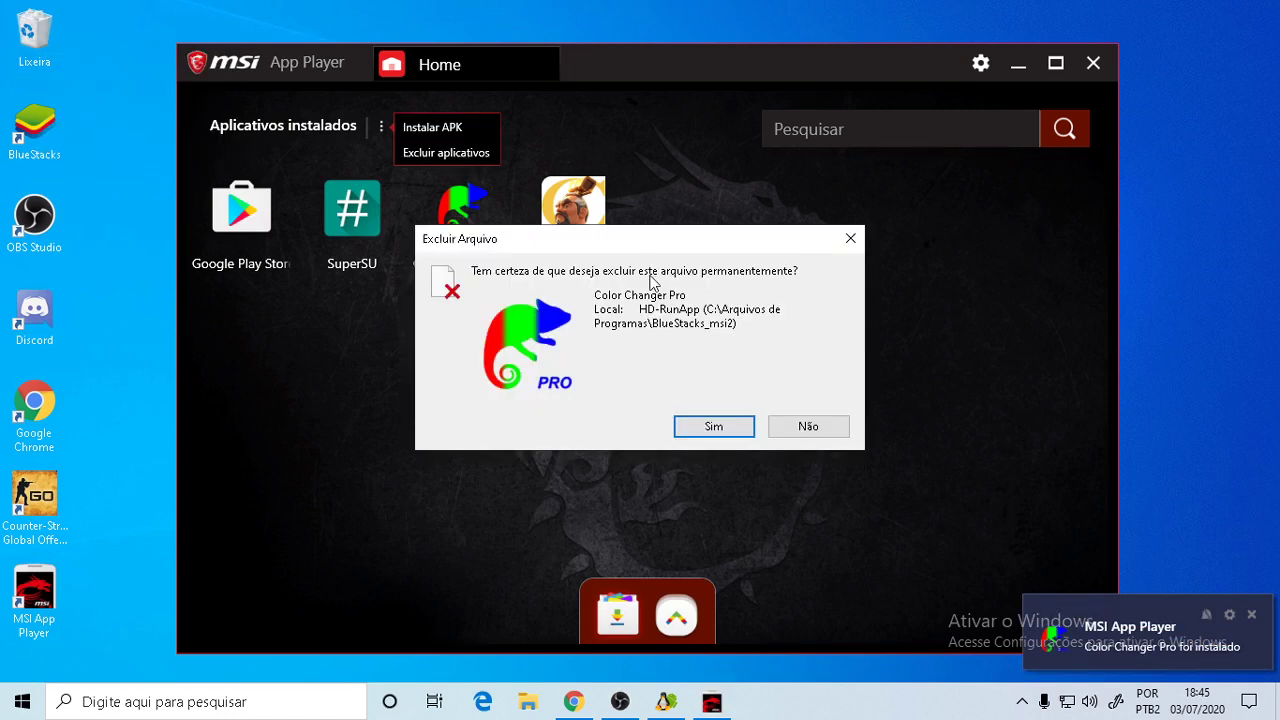
left_click(710, 428)
left_click(441, 384)
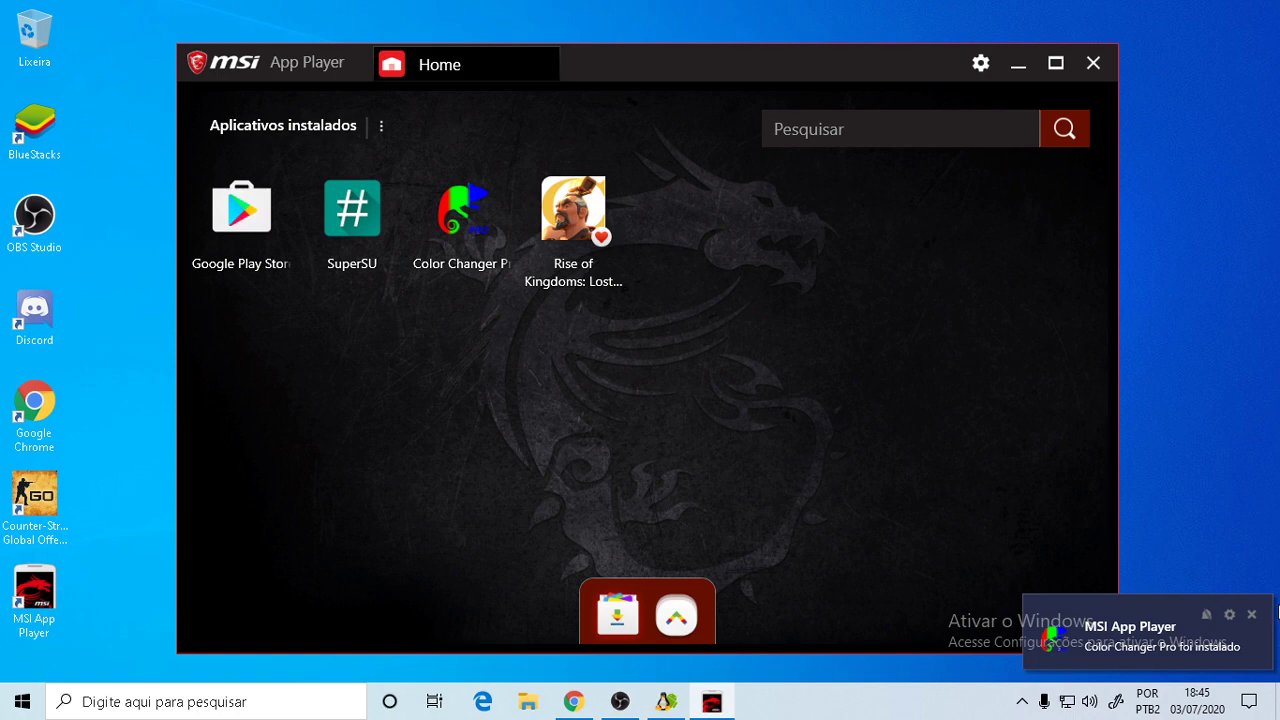
Launch Color Changer Pro in the emulator, open its Custom1 mode and grant it superuser access
left_click(1253, 614)
left_click(490, 215)
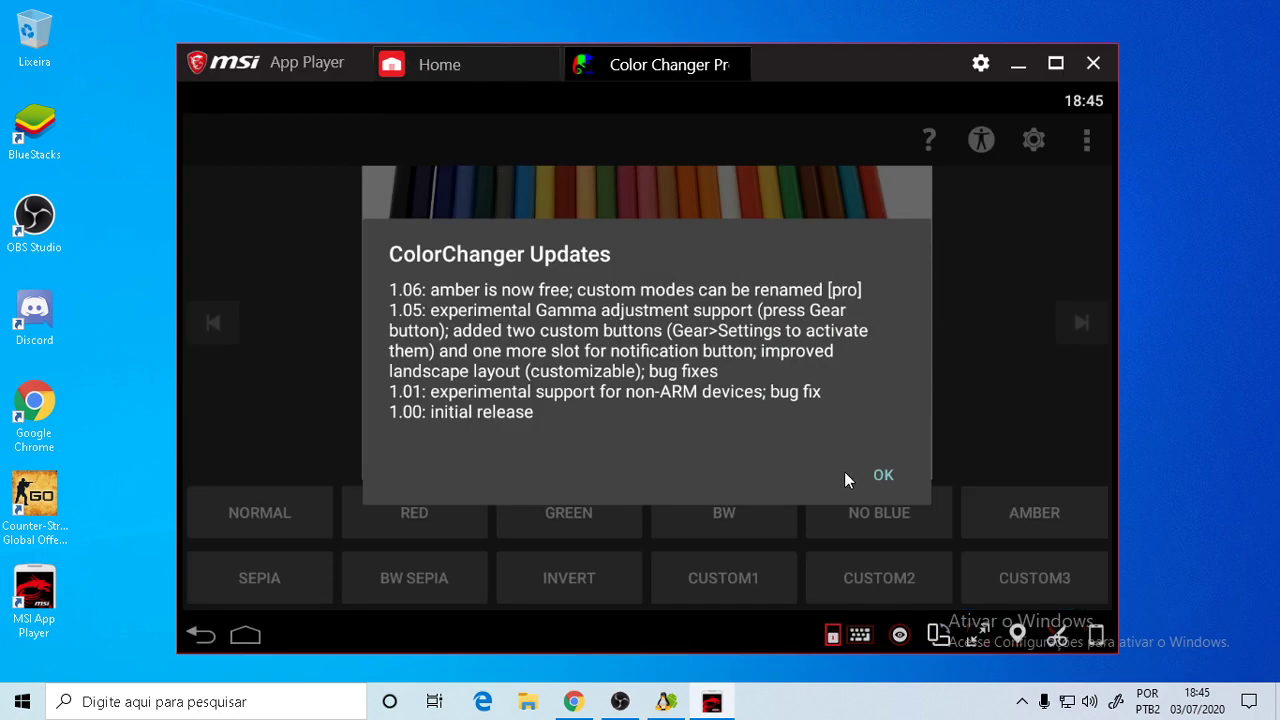
left_click(883, 476)
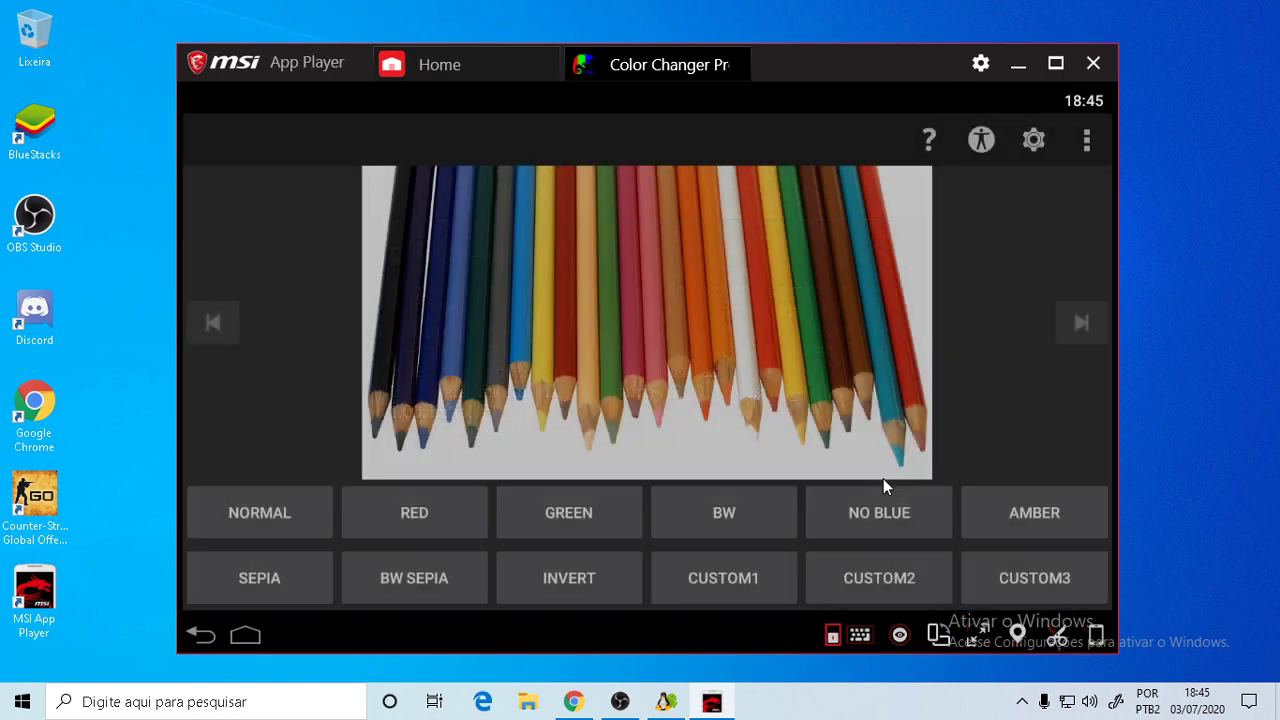
left_click(695, 579)
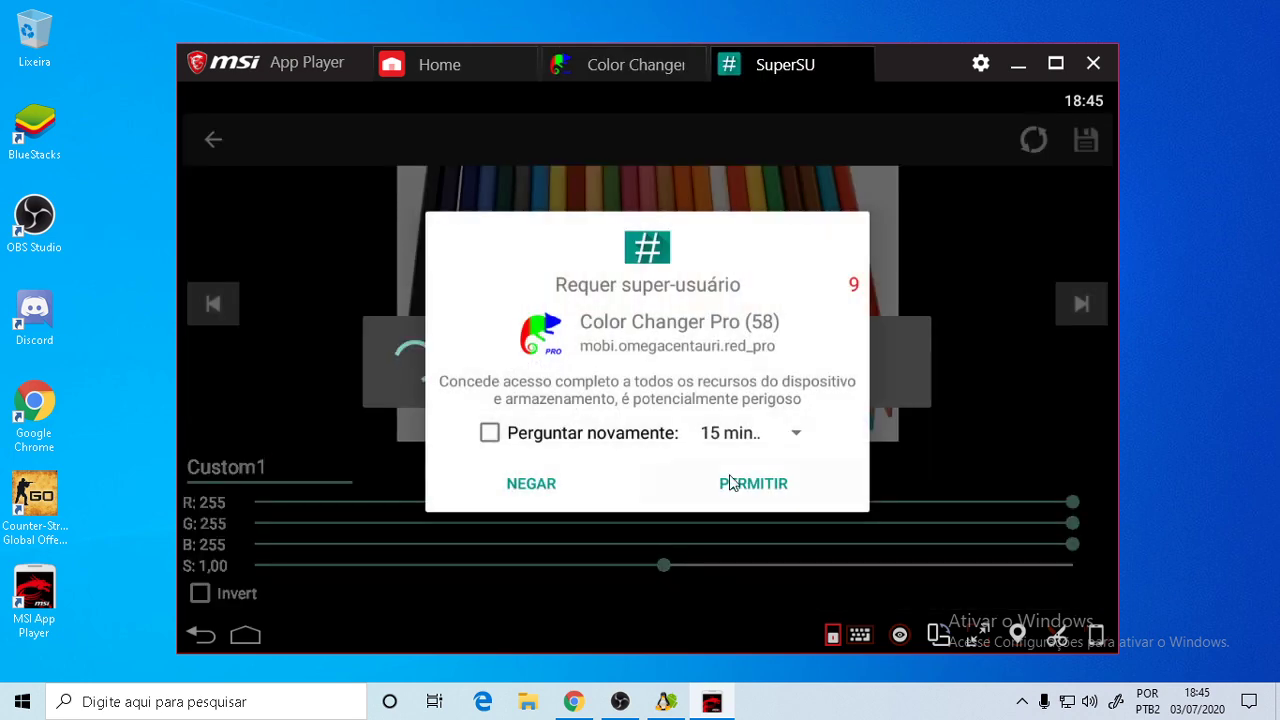
left_click(740, 484)
Set the S value of Custom1 to 2,00 and save the color mode
mouse_move(661, 568)
left_mouse_down()
mouse_move(1147, 562)
mouse_move(1000, 591)
mouse_move(294, 574)
mouse_move(324, 553)
mouse_move(1223, 394)
left_mouse_up()
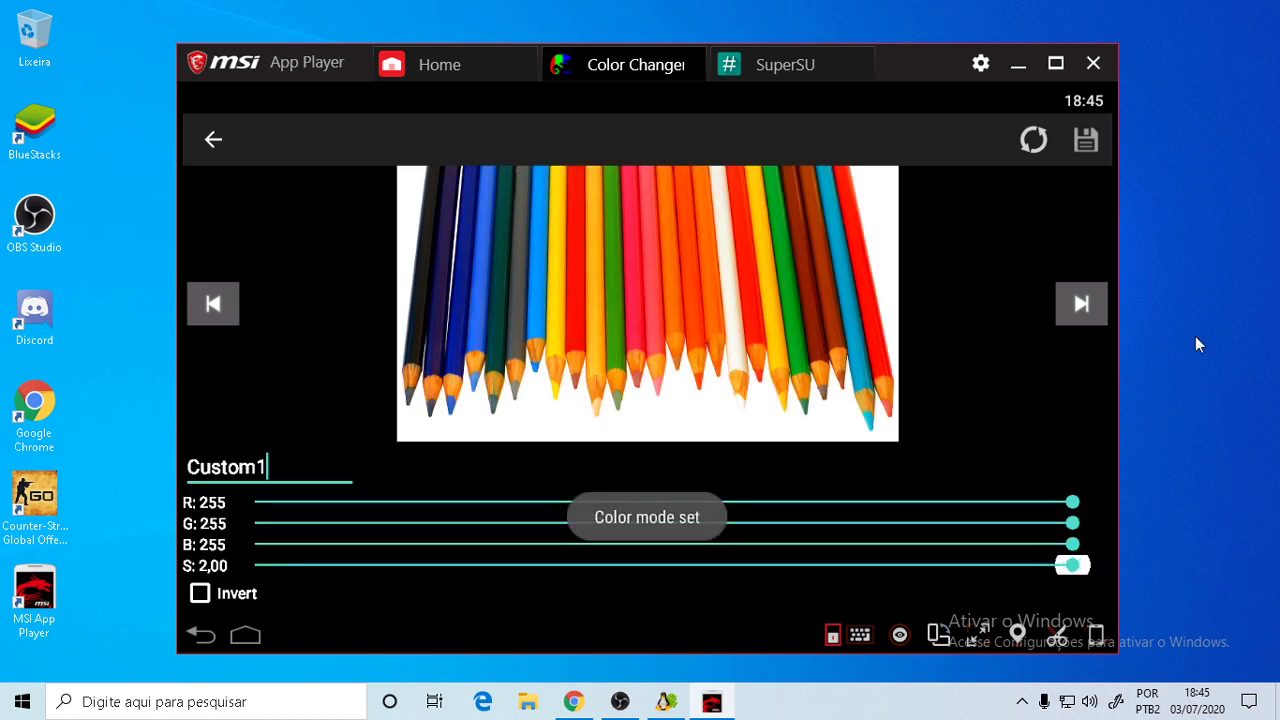
left_click(1086, 140)
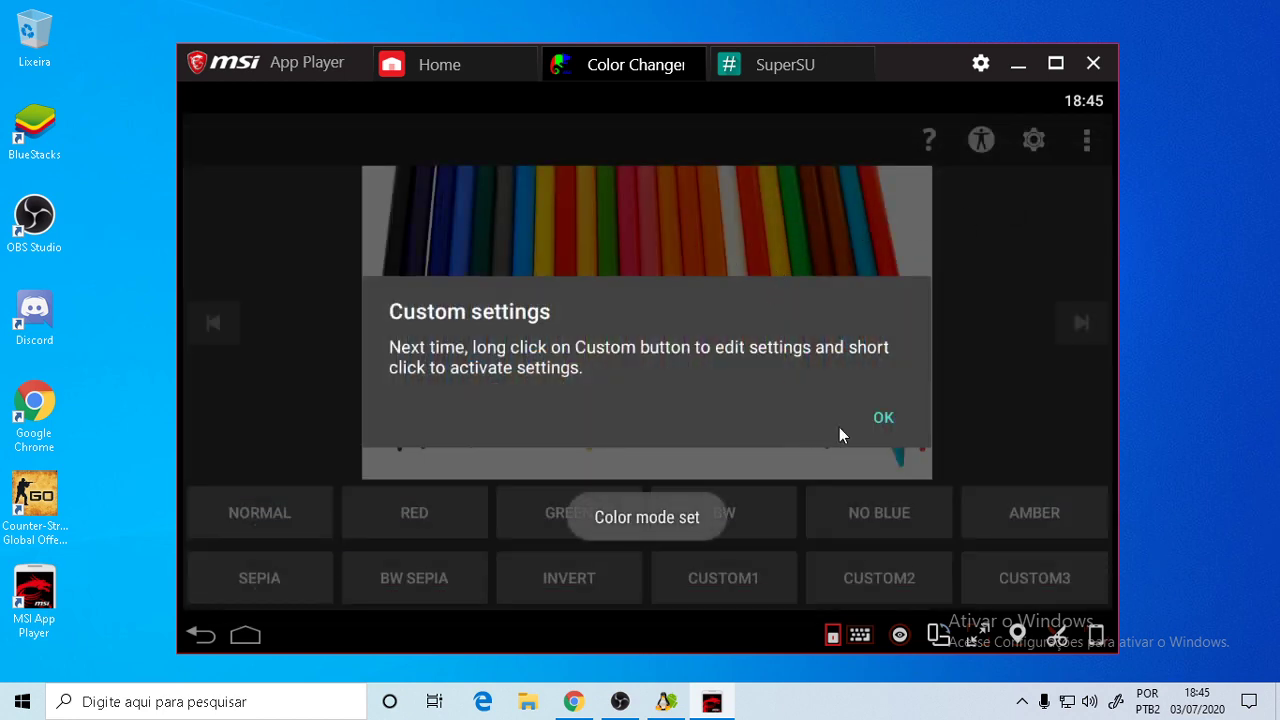
left_click(884, 419)
Enable Activate on boot in the Color Changer Pro settings
left_click(1043, 141)
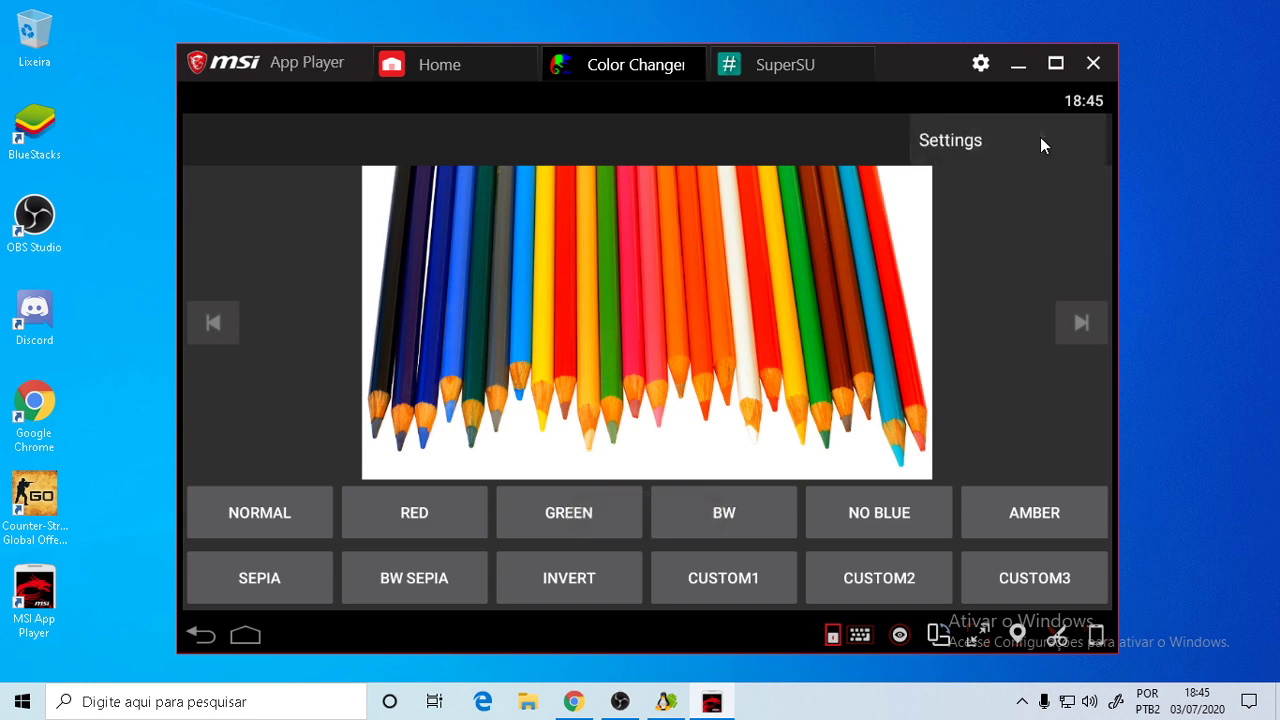
left_click(928, 148)
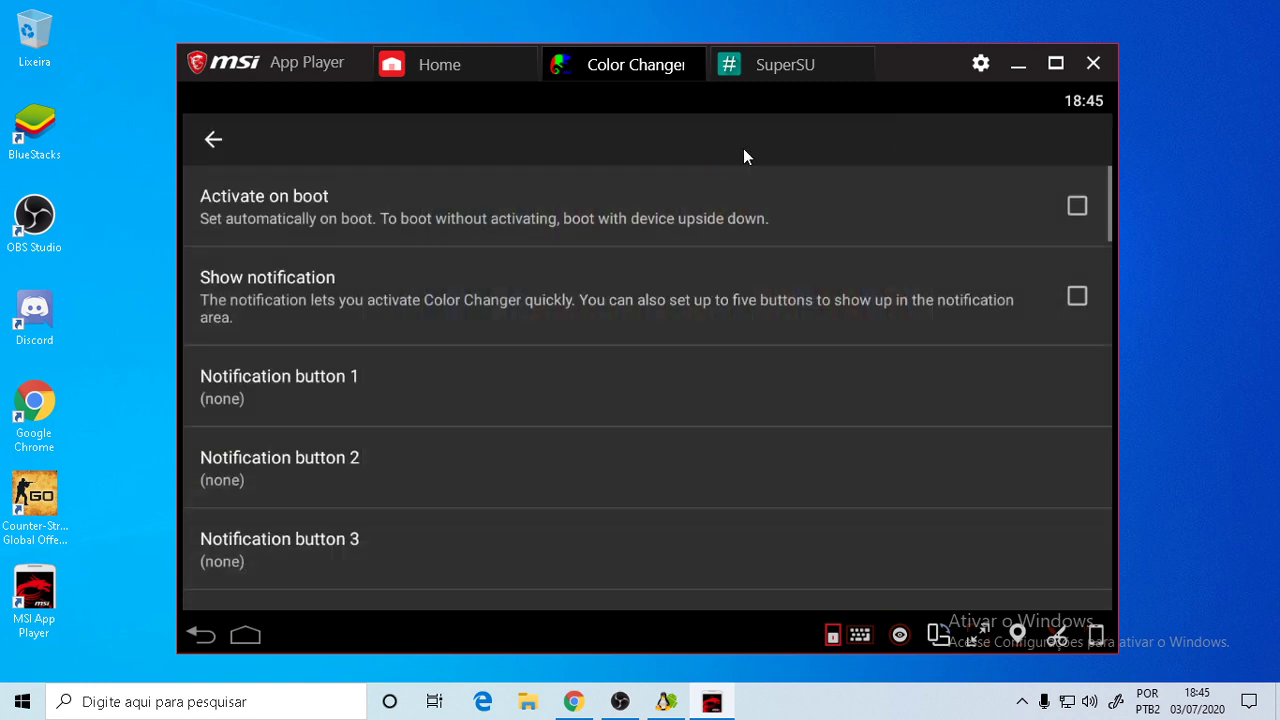
left_click(791, 218)
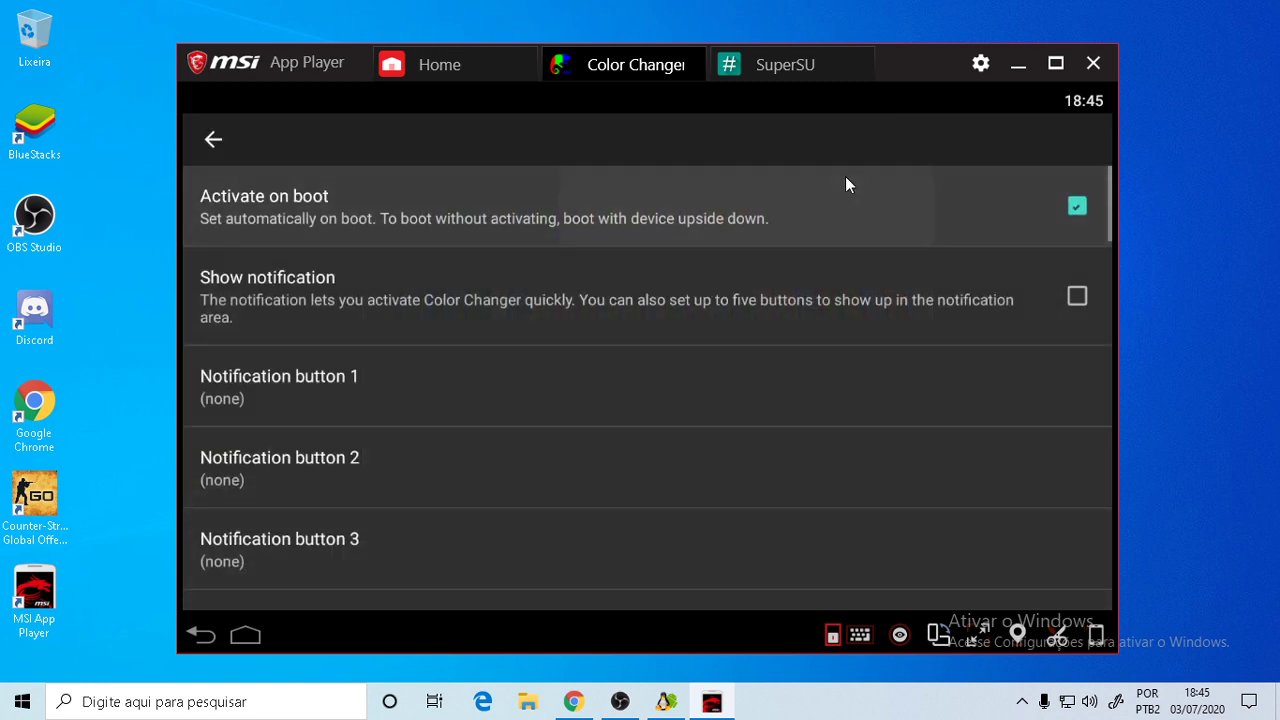
Close Color Changer Pro and SuperSU in the emulator and refresh the desktop
left_click(691, 57)
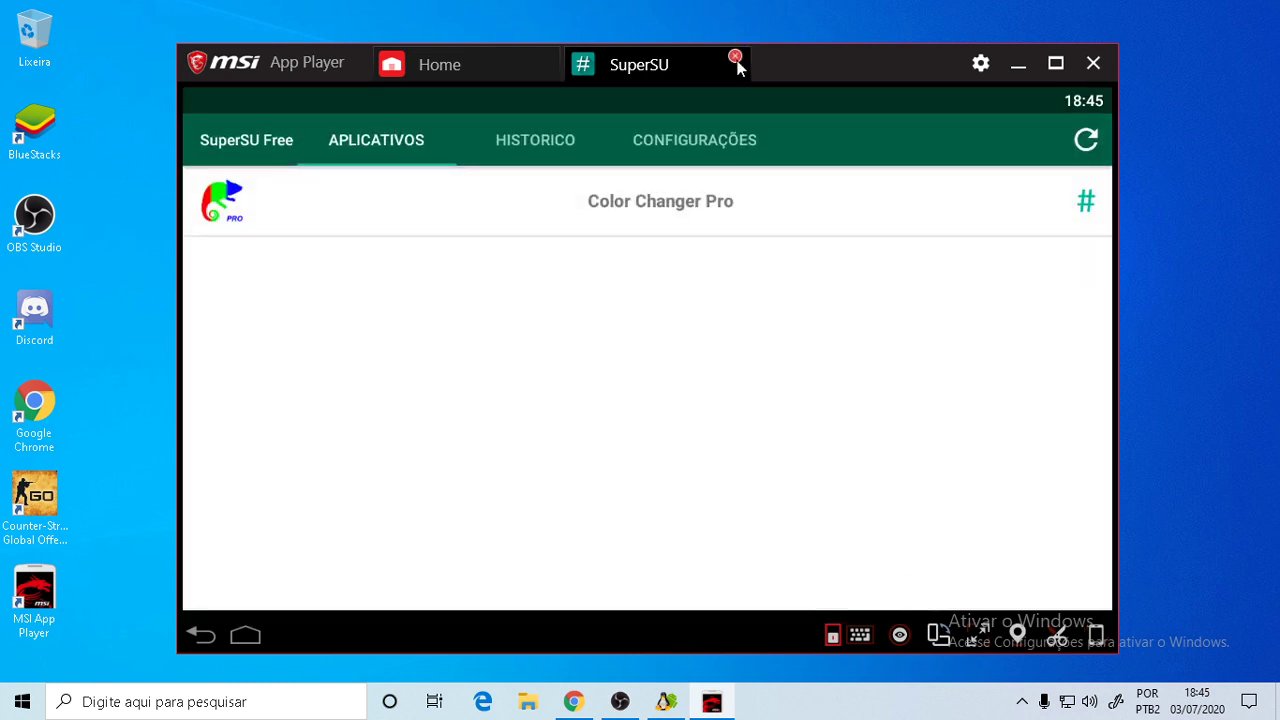
left_click(735, 57)
right_click(5, 5)
left_click(522, 84)
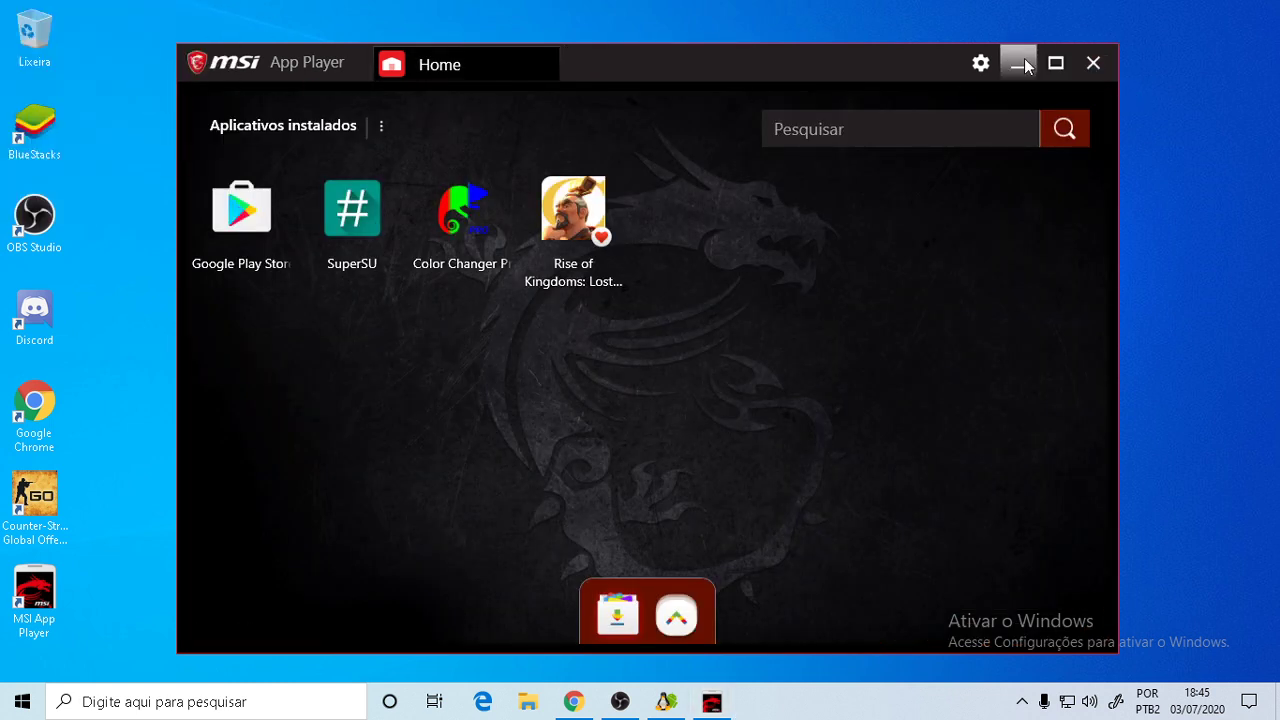
Set the emulator's memory to 1808 MB in the Engine settings of MSI App Player
left_click(983, 64)
left_click(938, 140)
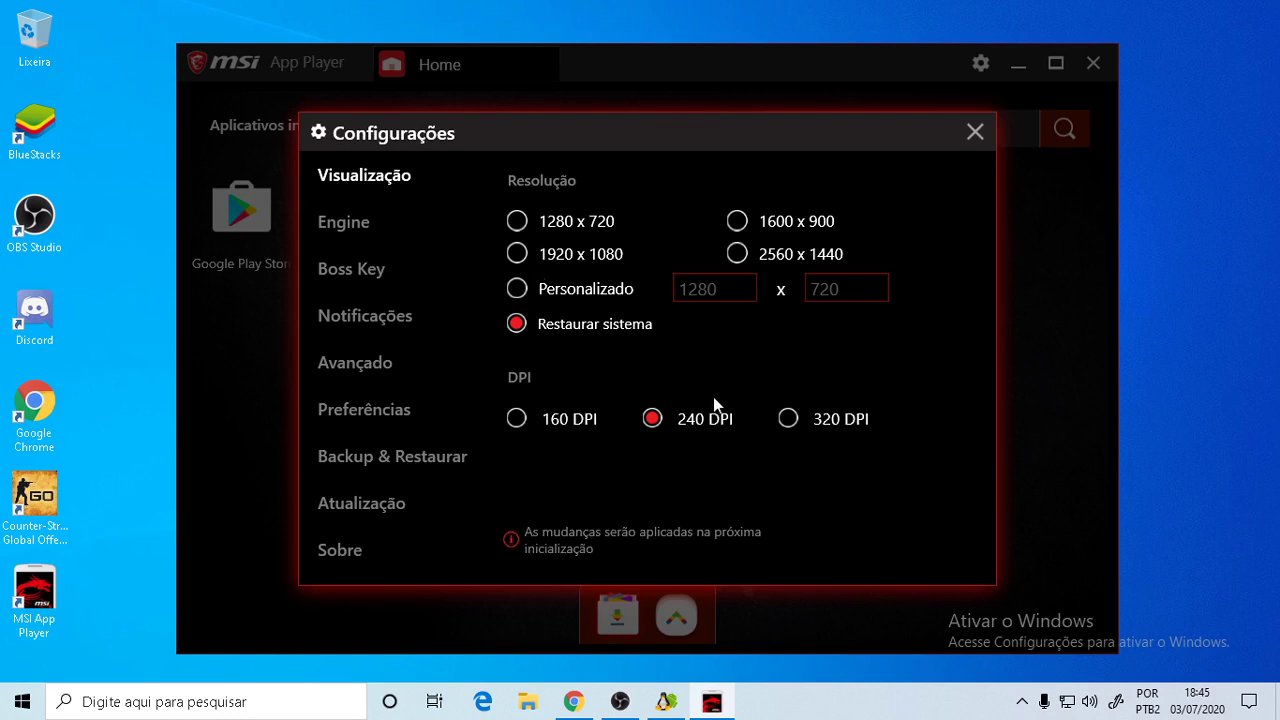
left_click(353, 222)
scroll(584, 320, "down", 1)
scroll(620, 322, "up", 1)
scroll(646, 340, "down", 1)
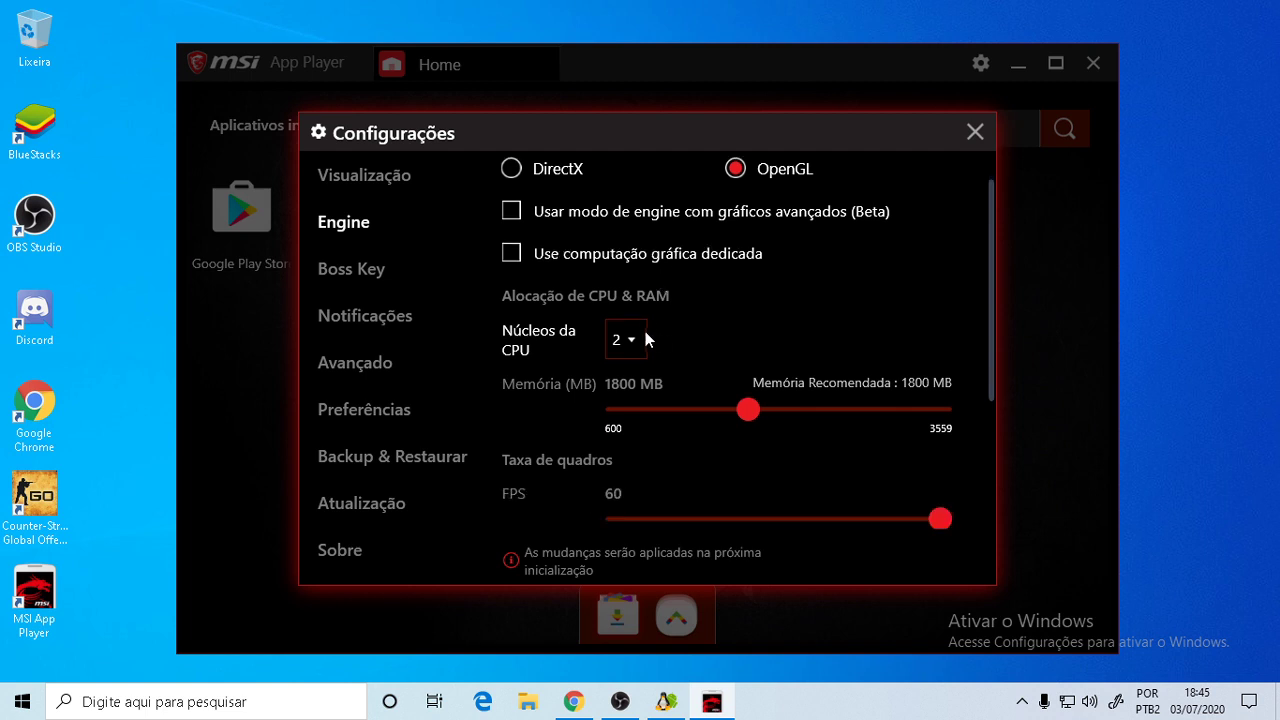
left_click(627, 342)
left_click(629, 344)
mouse_move(750, 413)
left_mouse_down()
mouse_move(732, 411)
mouse_move(751, 412)
left_mouse_up()
scroll(745, 405, "down", 5)
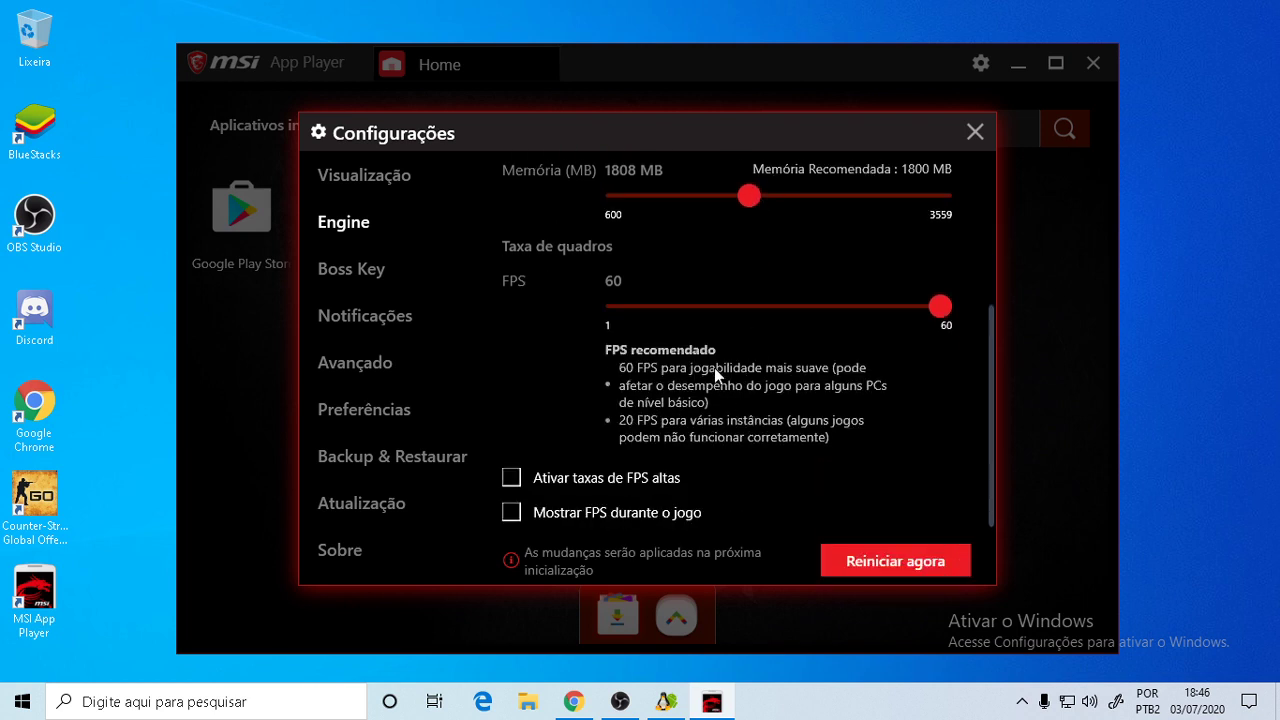
Turn on Mostrar FPS durante o jogo with Ativar taxas de FPS altas off, and close the settings
left_click(511, 478)
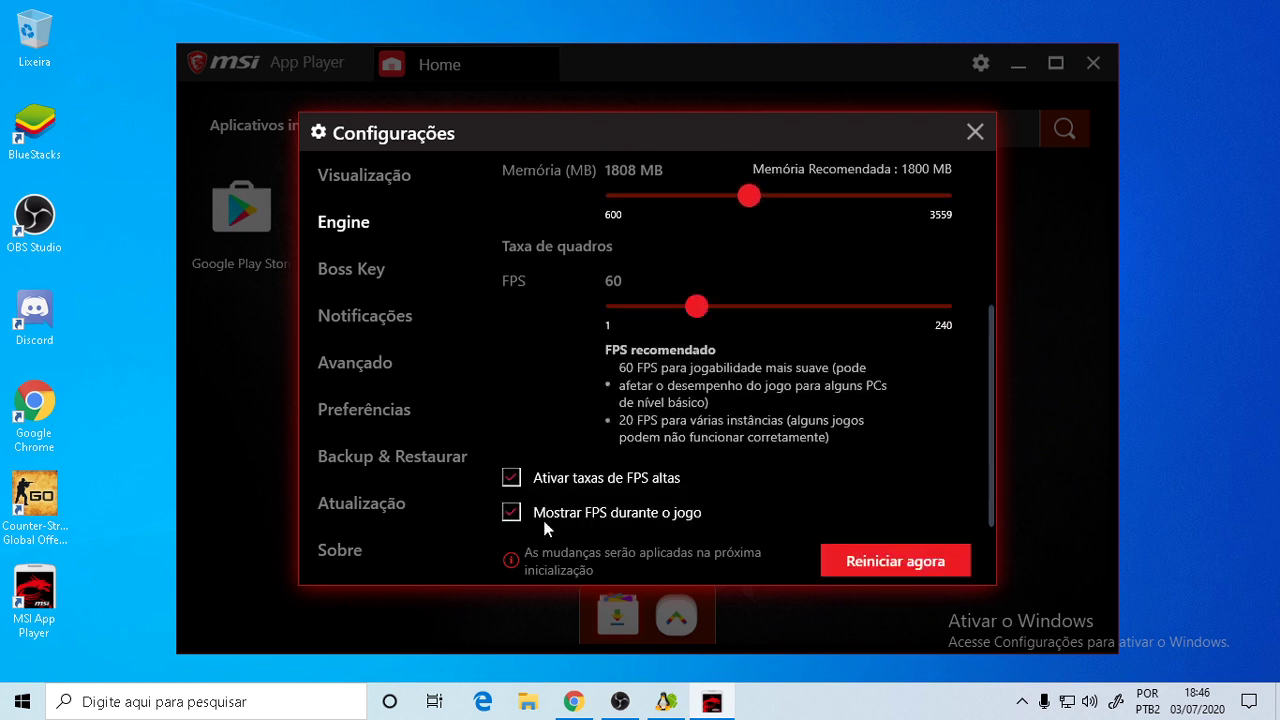
left_click(548, 480)
left_click(512, 512)
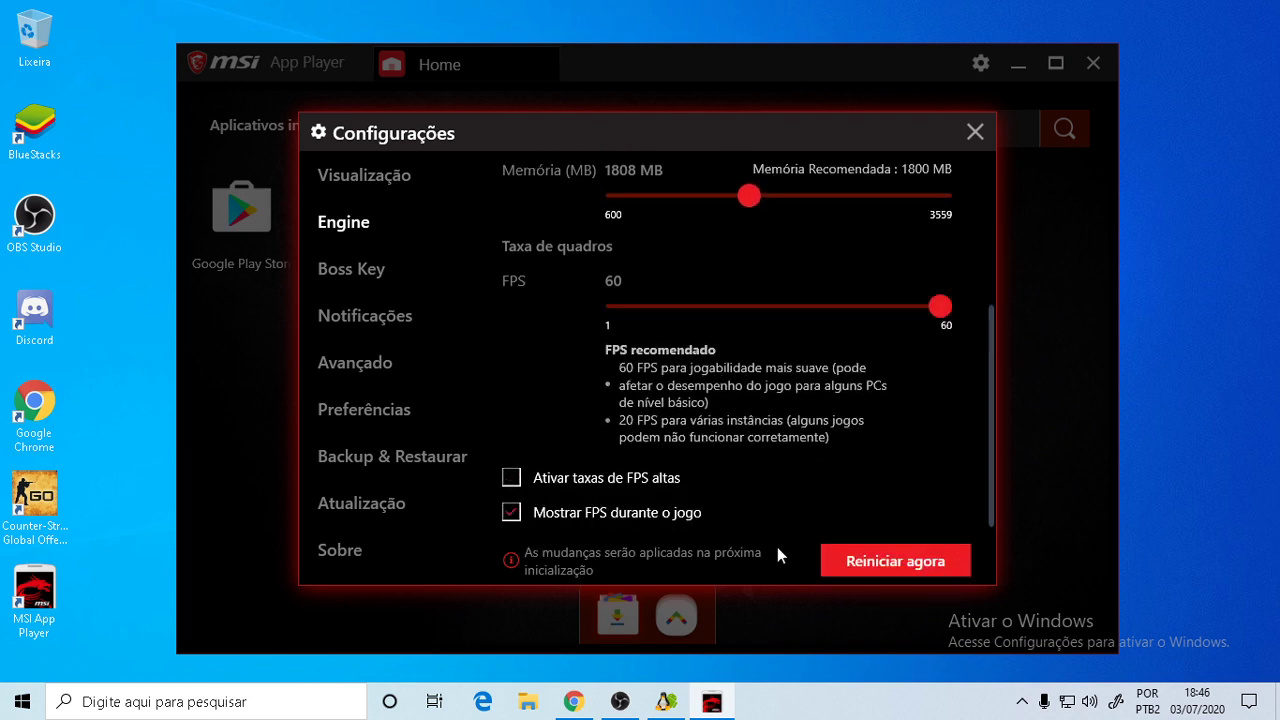
left_click(975, 132)
Refresh the desktop and shut down MSI App Player
right_click(1183, 6)
left_click(1170, 83)
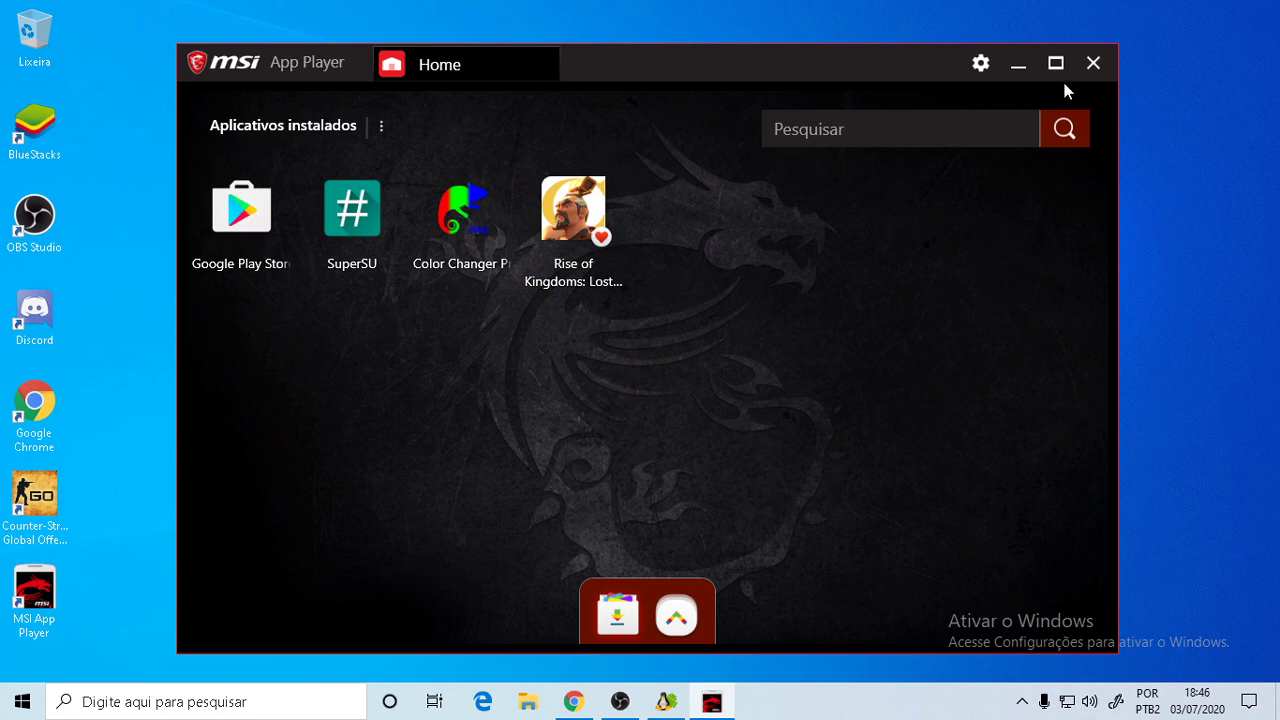
left_click(1094, 63)
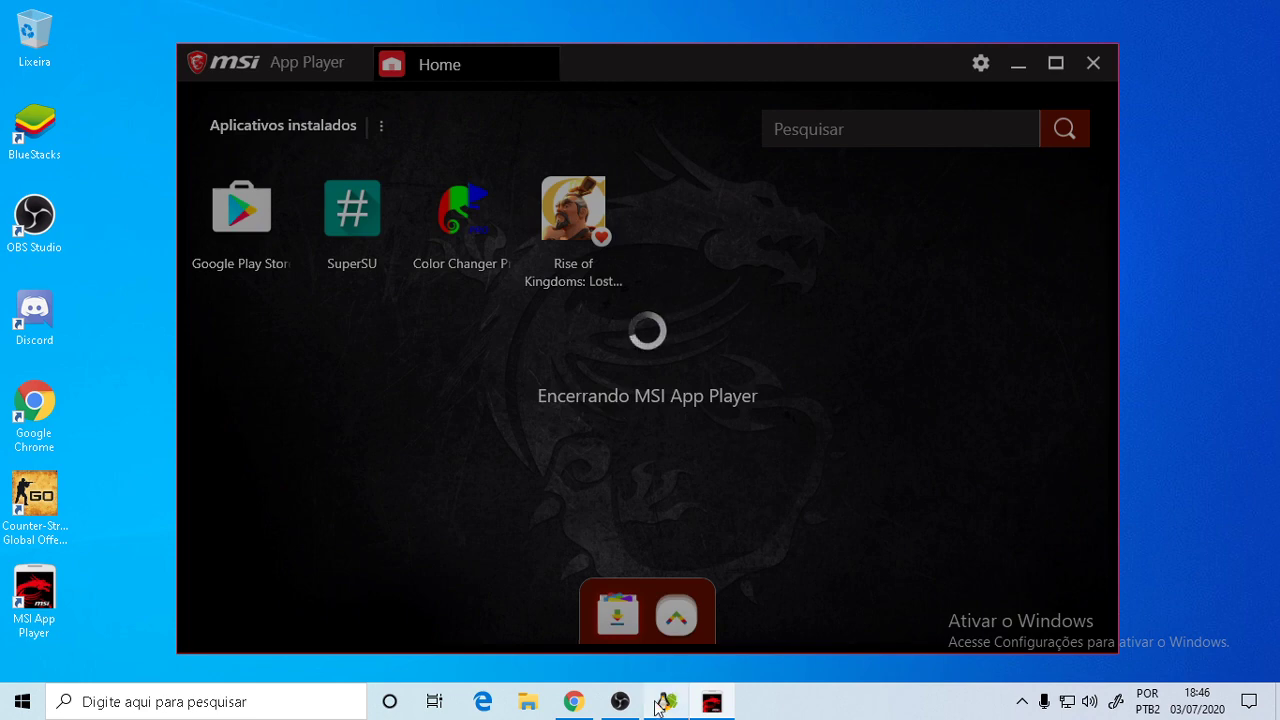
Bring OBS to the front, close BlueStacks Tweaker and refresh the desktop
left_click(620, 701)
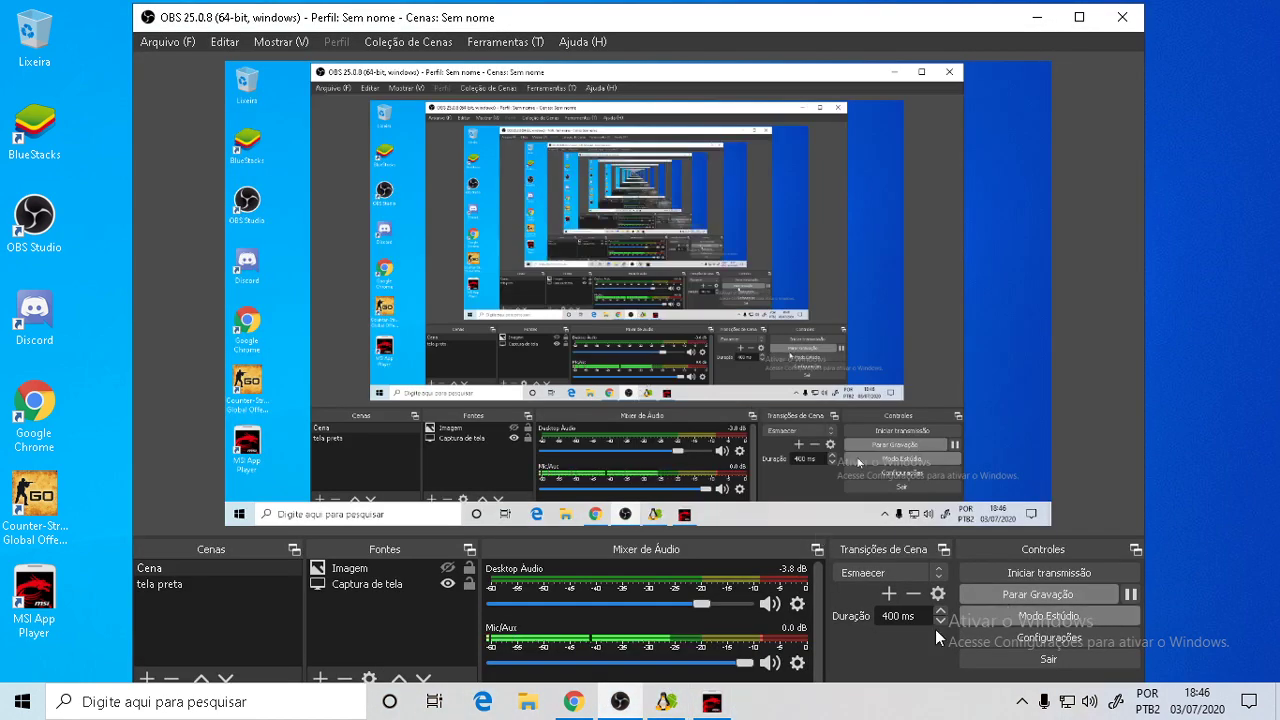
left_click(665, 701)
left_click(1231, 59)
right_click(1268, 75)
left_click(1100, 143)
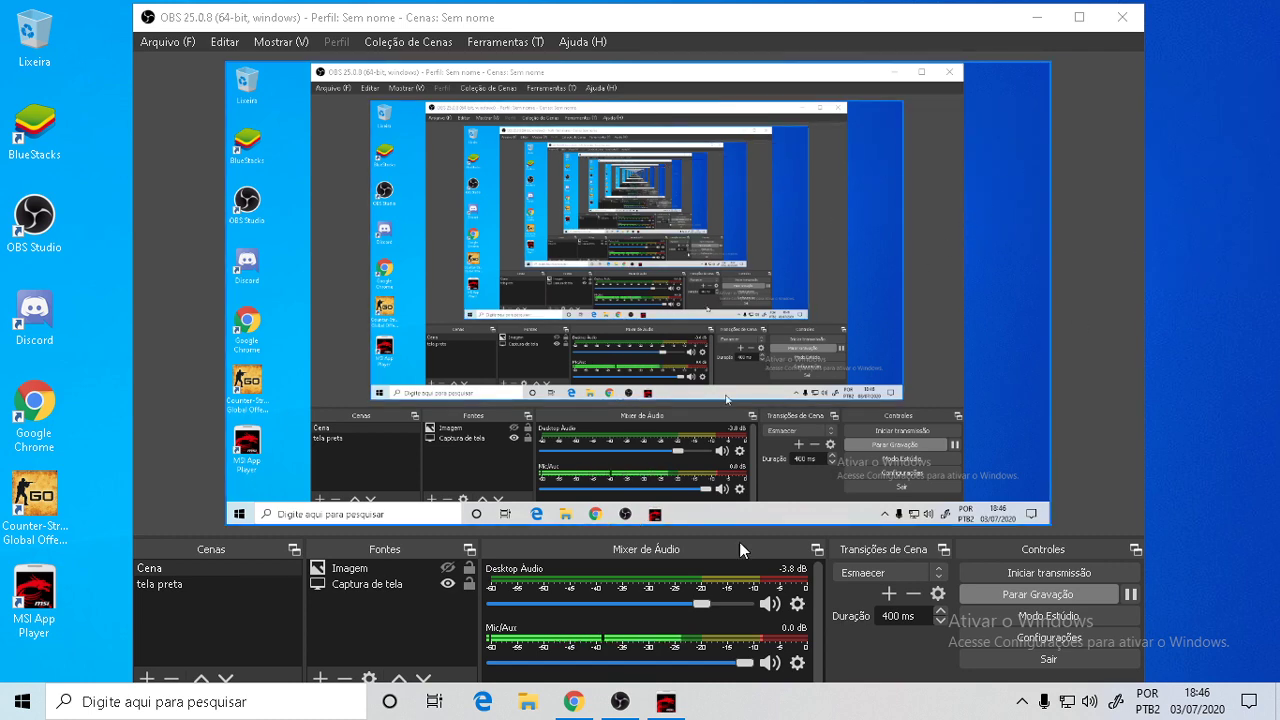